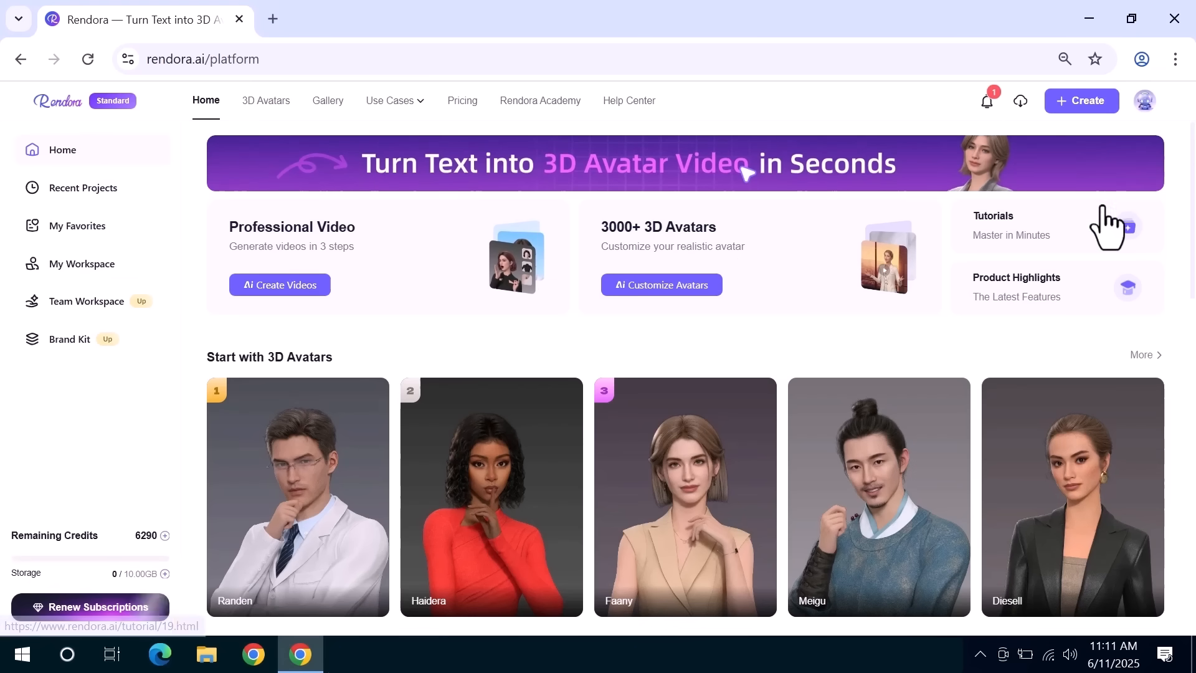
# Browse the 3D avatars and landscape video templates on the home page to see what is offered.
pyautogui.scroll(-1, 1187, 249)
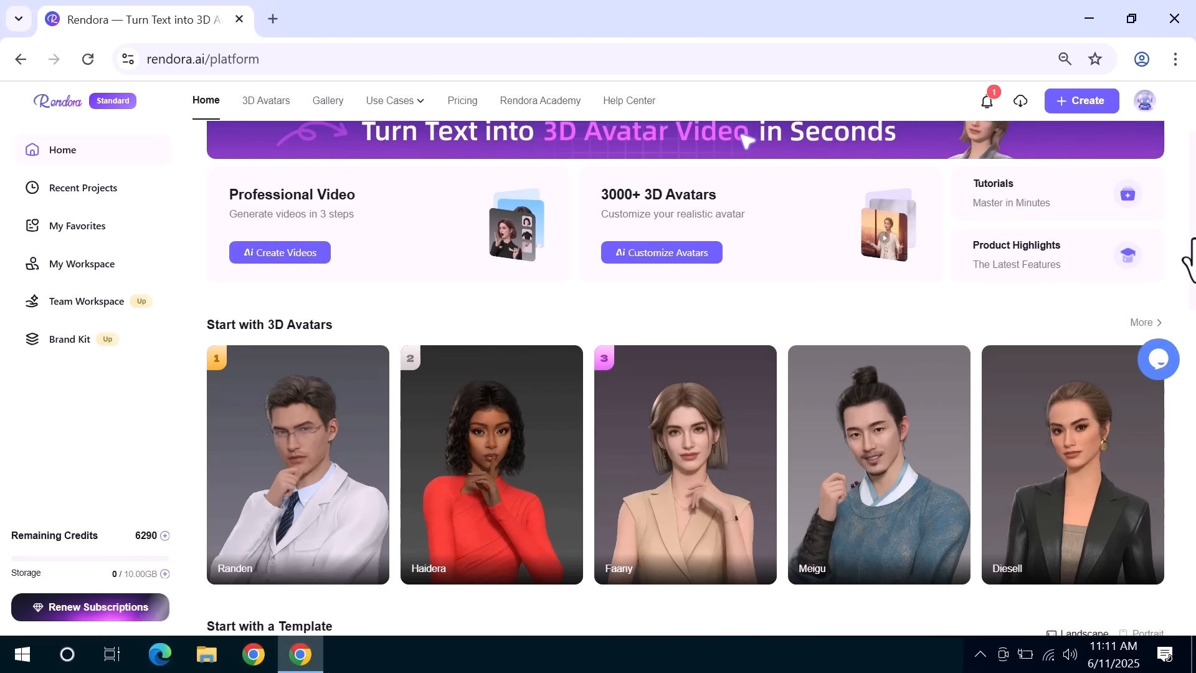
pyautogui.scroll(-1, 1187, 255)
pyautogui.scroll(-5, 1188, 259)
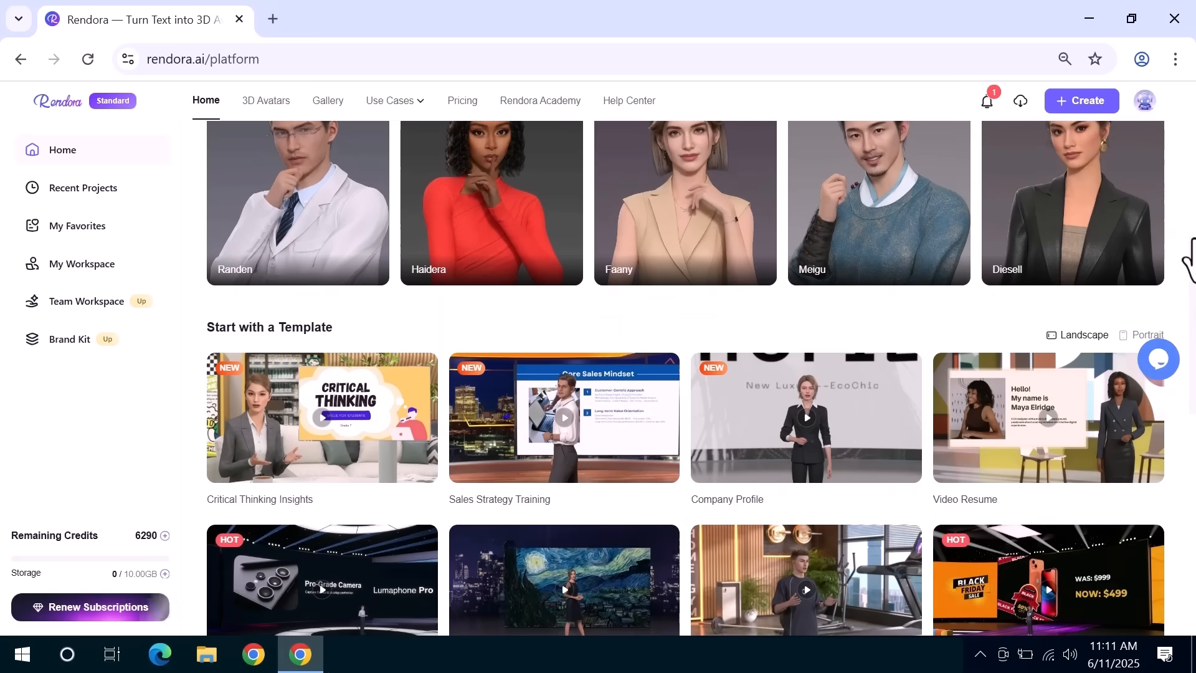
pyautogui.scroll(-1, 1189, 258)
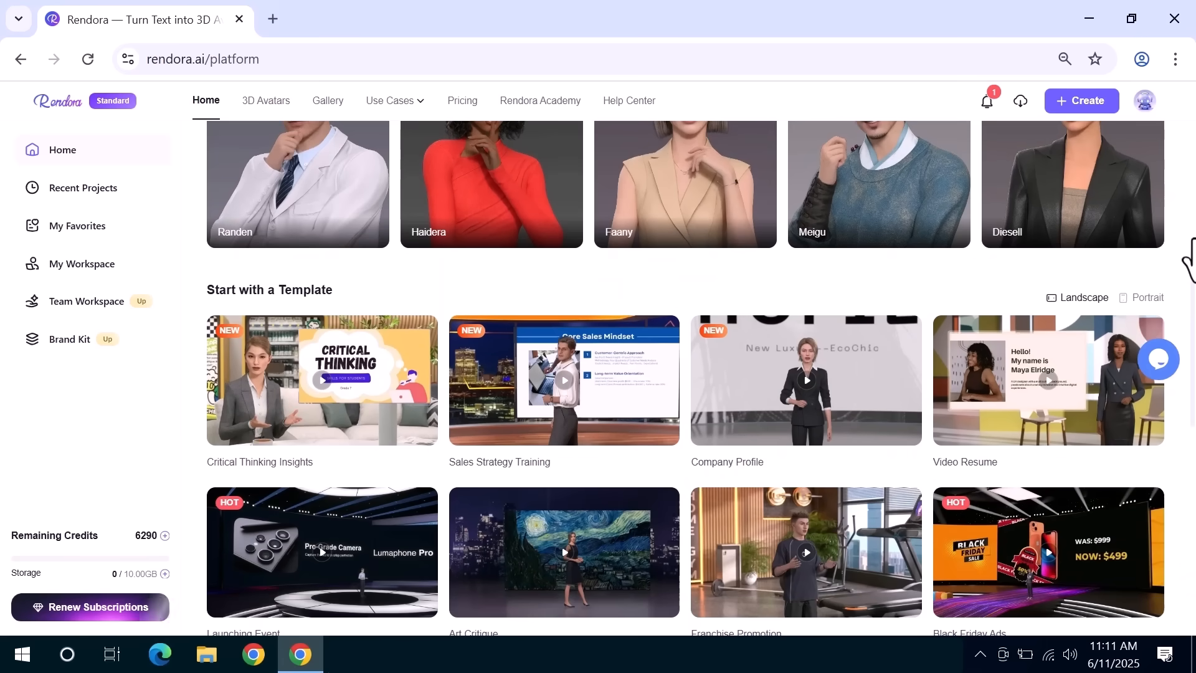
pyautogui.scroll(-1, 1188, 258)
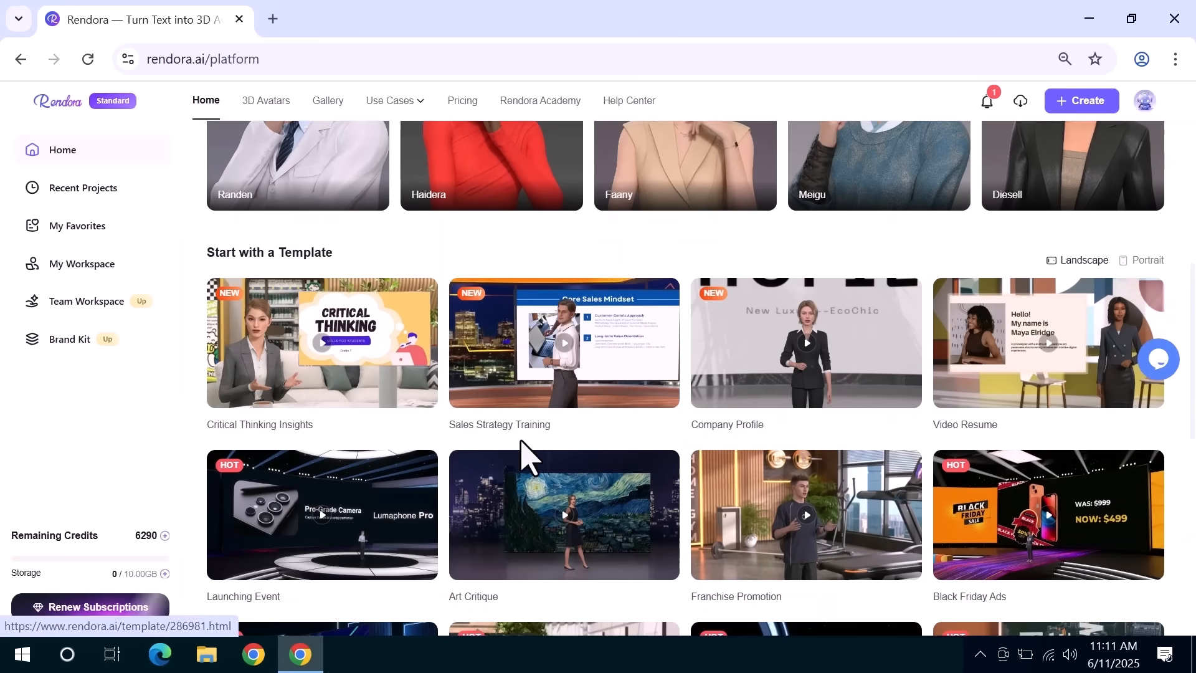
pyautogui.scroll(-1, 526, 454)
pyautogui.scroll(-10, 525, 454)
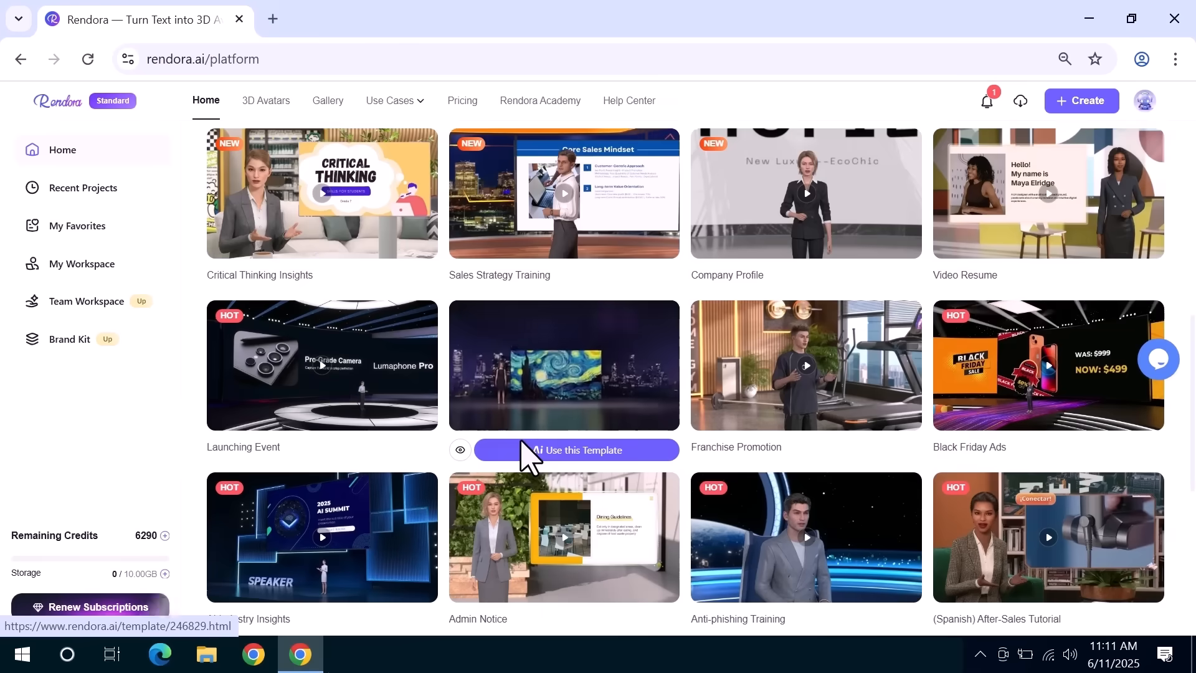
pyautogui.scroll(-7, 526, 454)
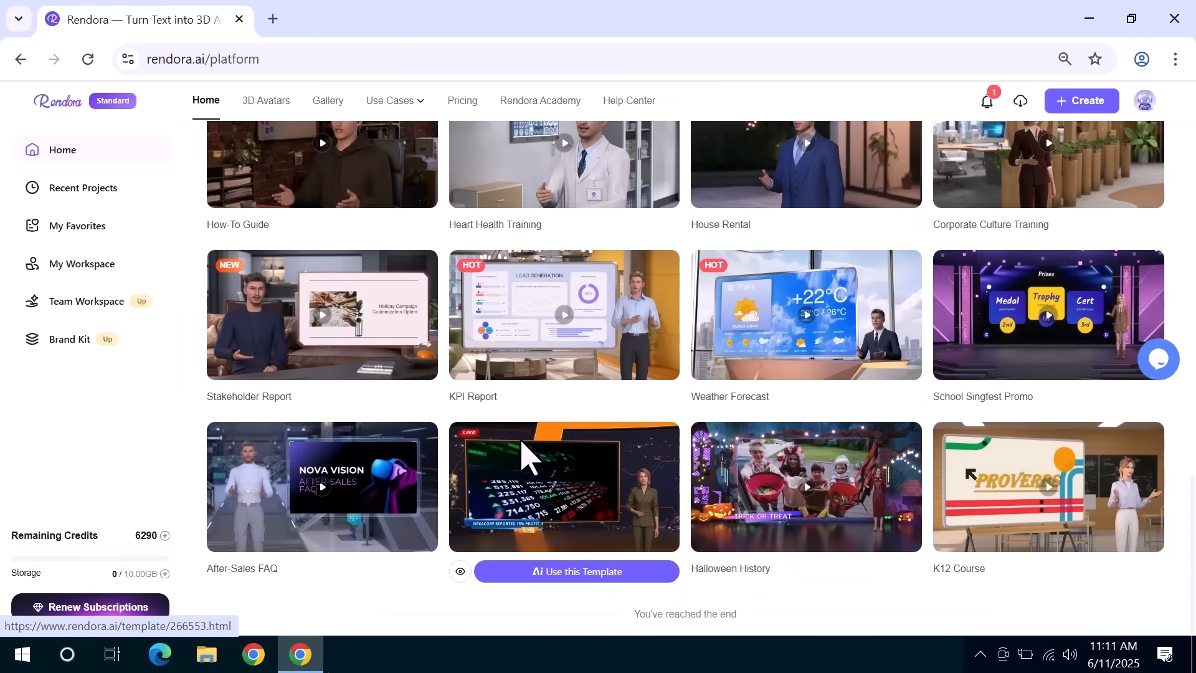
pyautogui.scroll(15, 525, 454)
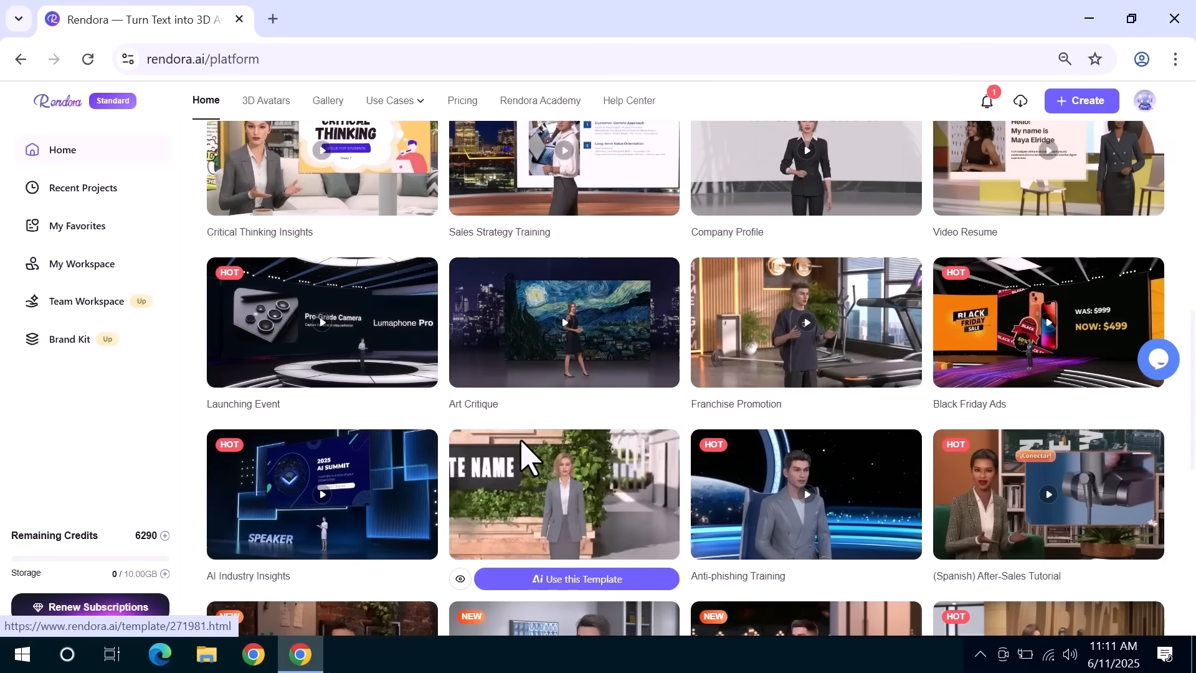
pyautogui.scroll(12, 526, 454)
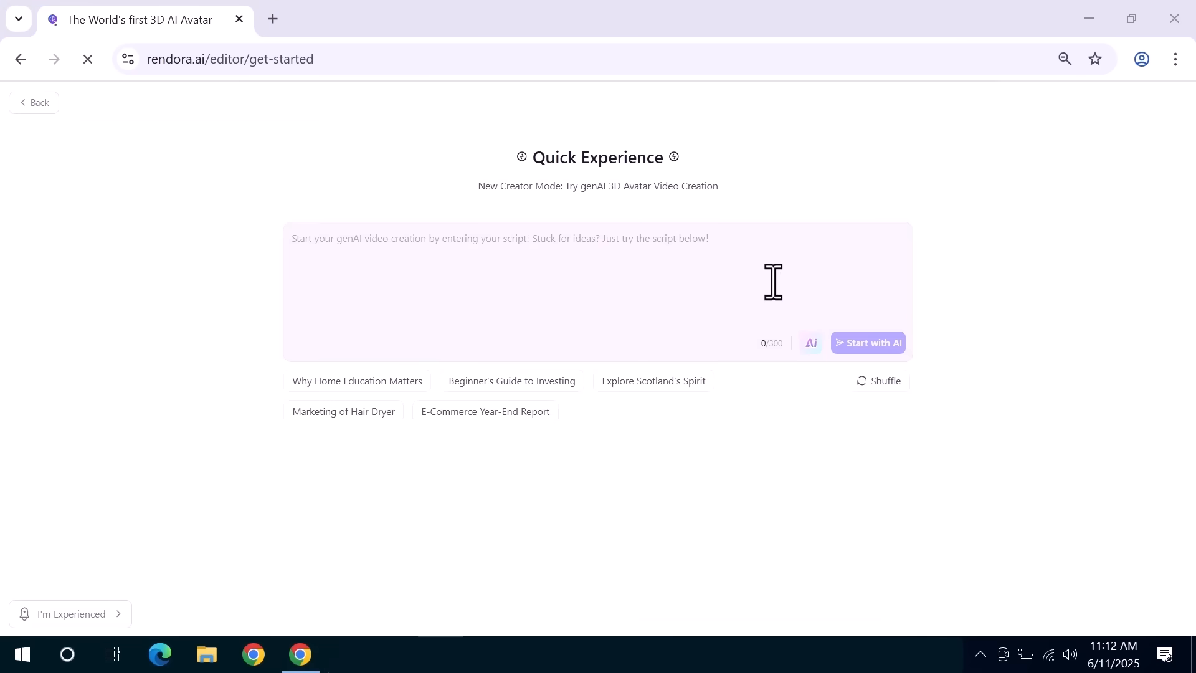
# Start a new AI video from the suggested script keyword "Teacher & student success" and dismiss the canvas resizing tip.
pyautogui.click(801, 348)
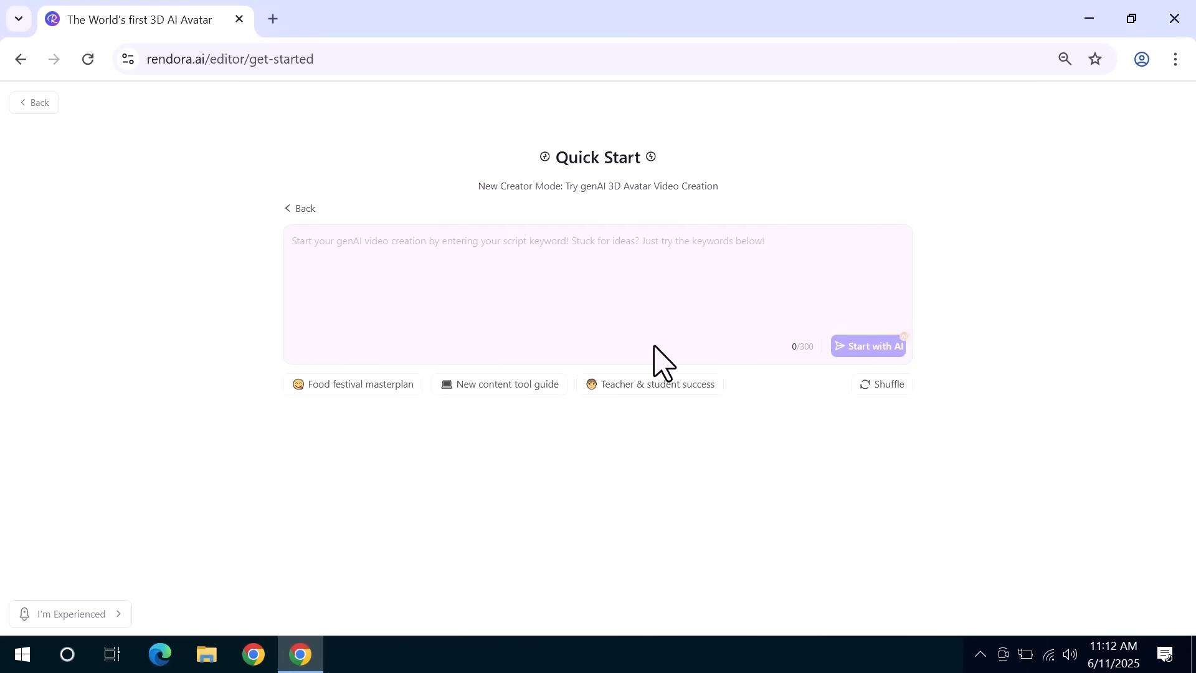
pyautogui.click(652, 391)
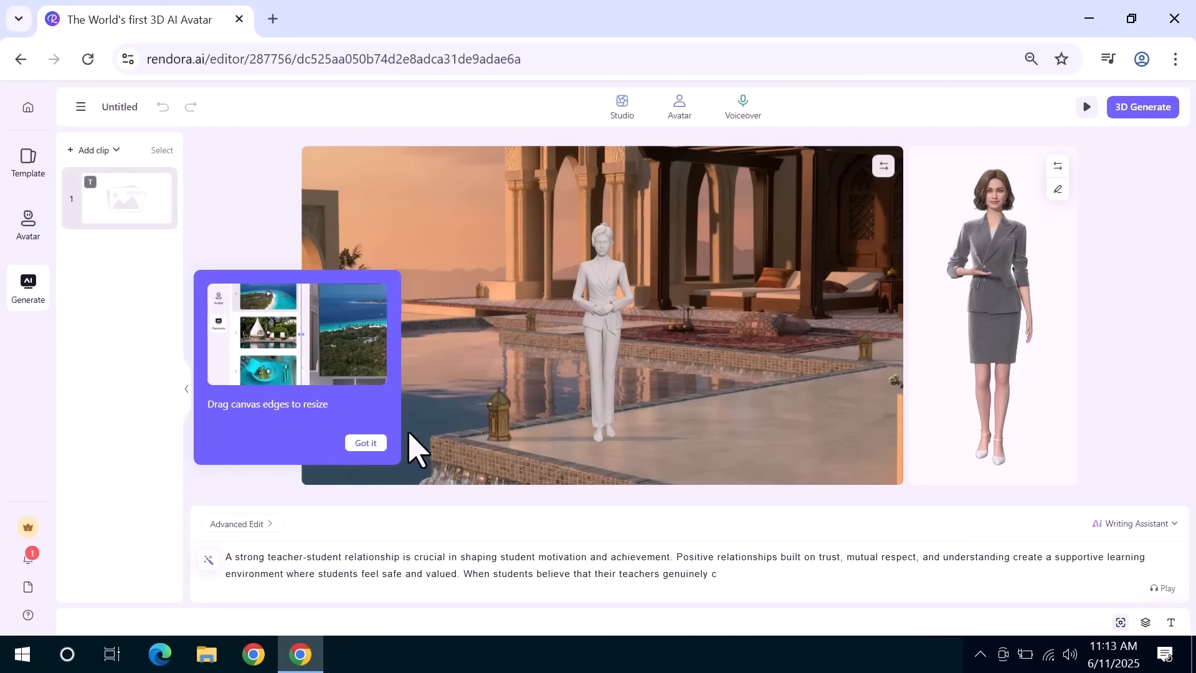
pyautogui.click(368, 444)
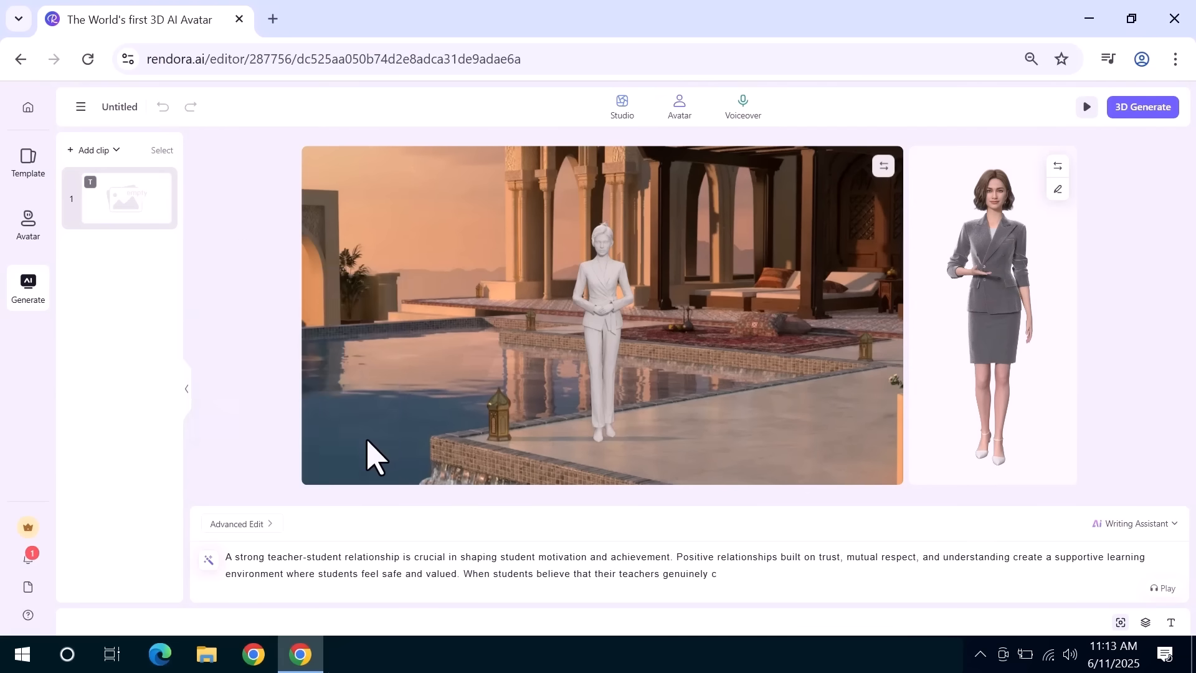
# Choose the Estella avatar for customization and dress it in the Active Knit Dress Set.
pyautogui.click(29, 160)
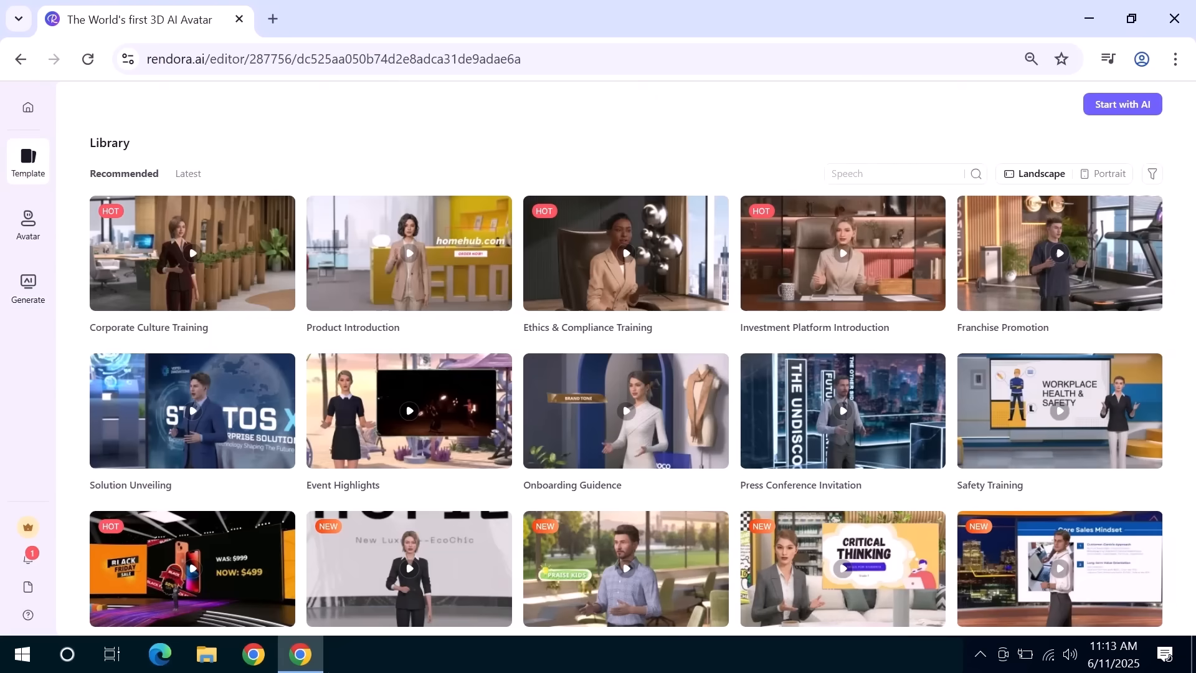
pyautogui.moveTo(1188, 197); pyautogui.dragTo(1089, 558)
pyautogui.click(1083, 539)
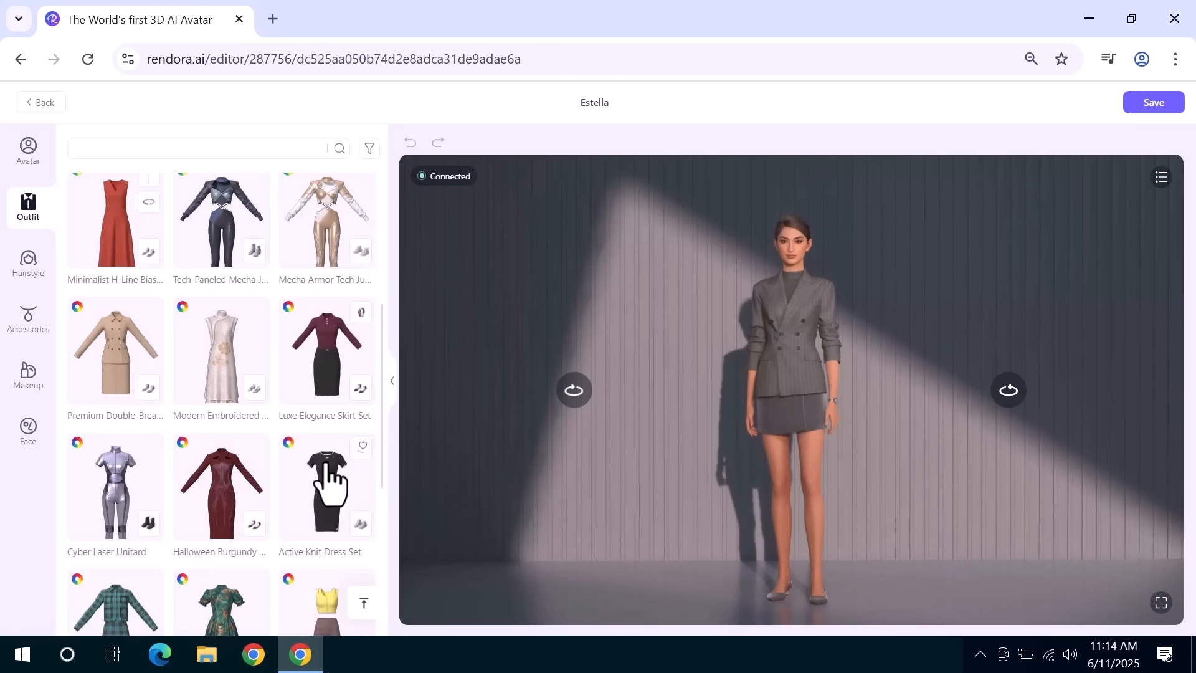
pyautogui.click(329, 483)
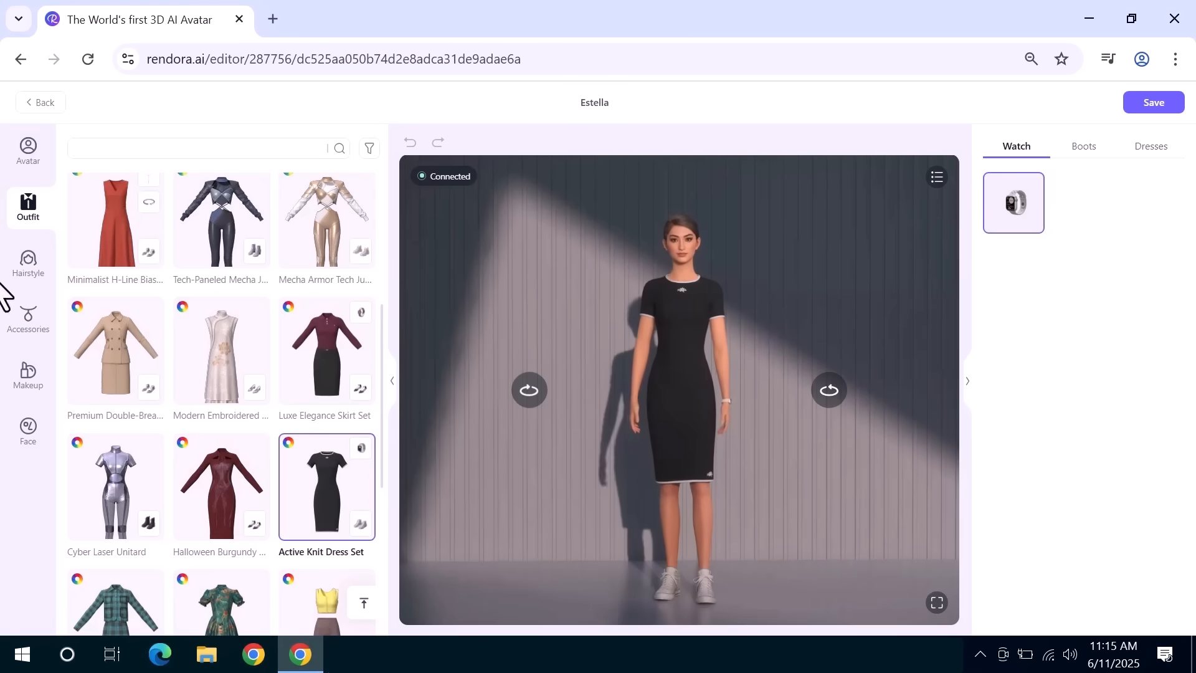
# Give the avatar the light brown braided updo with loose strands from the hairstyle library.
pyautogui.click(31, 269)
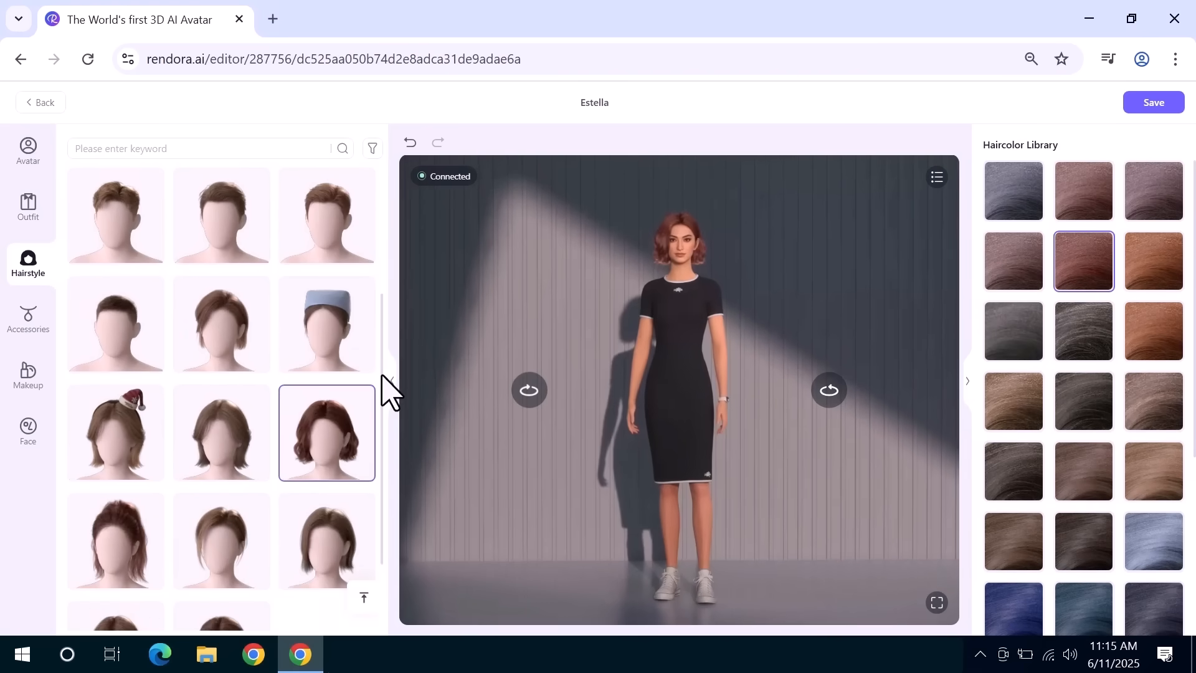
pyautogui.moveTo(382, 375); pyautogui.dragTo(384, 450)
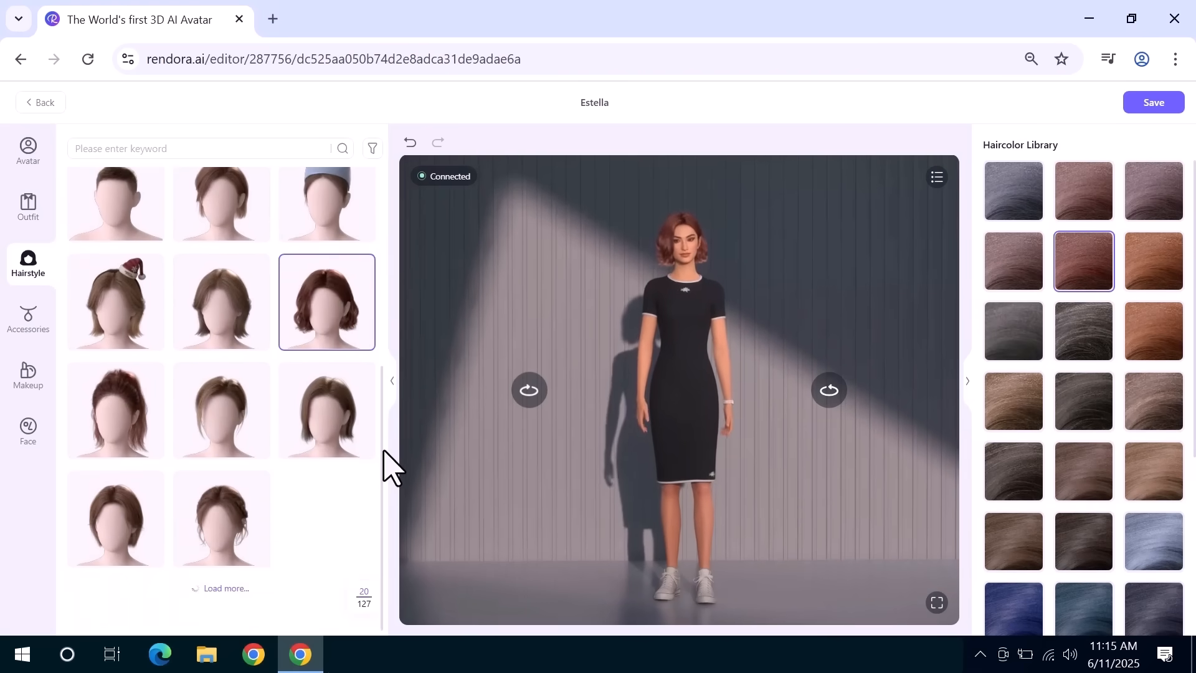
pyautogui.click(259, 521)
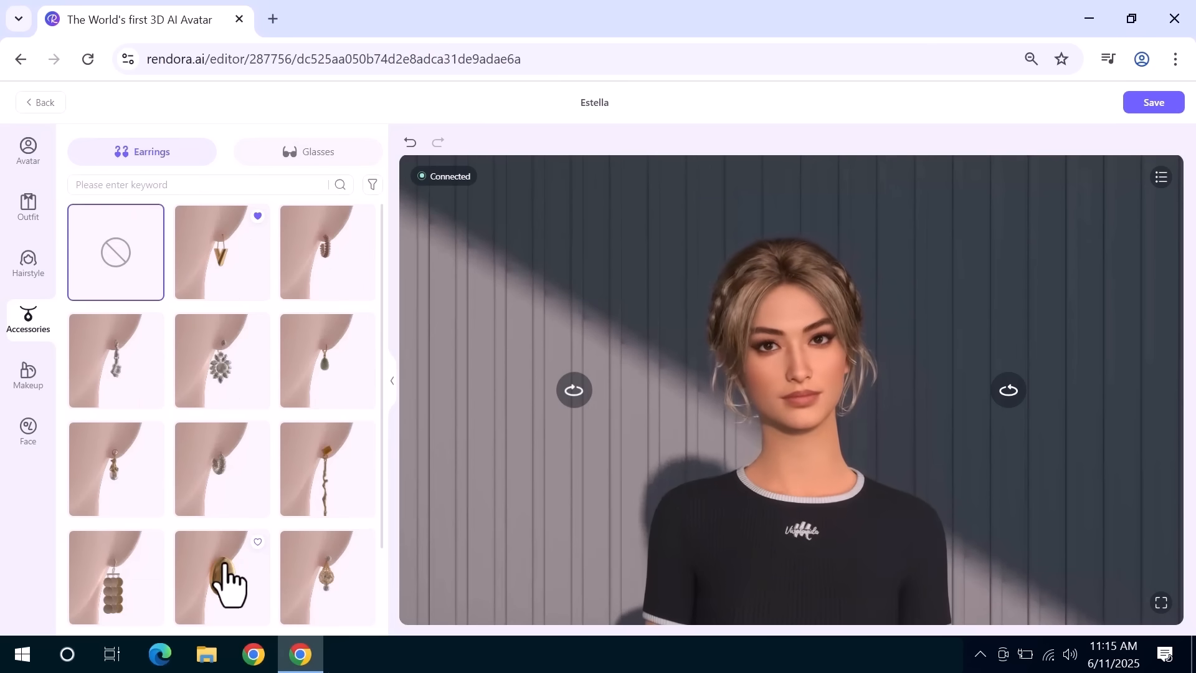
# Add round gold earrings and thick black-framed glasses to the avatar.
pyautogui.click(231, 582)
pyautogui.click(311, 152)
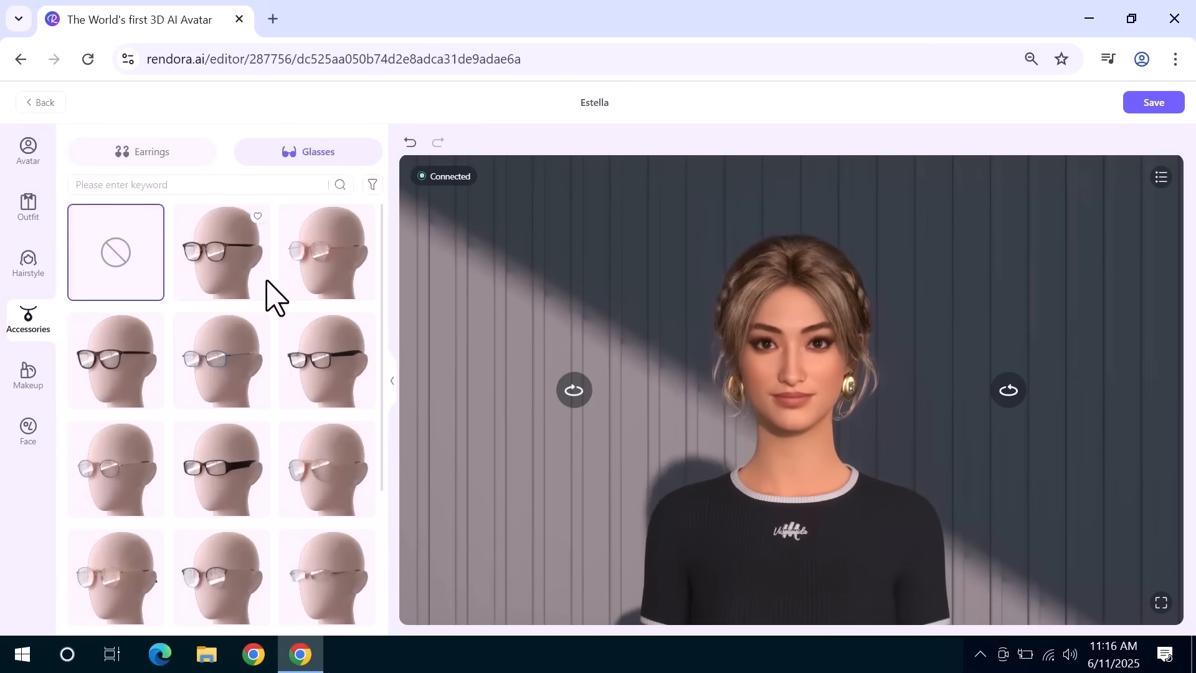
pyautogui.click(116, 364)
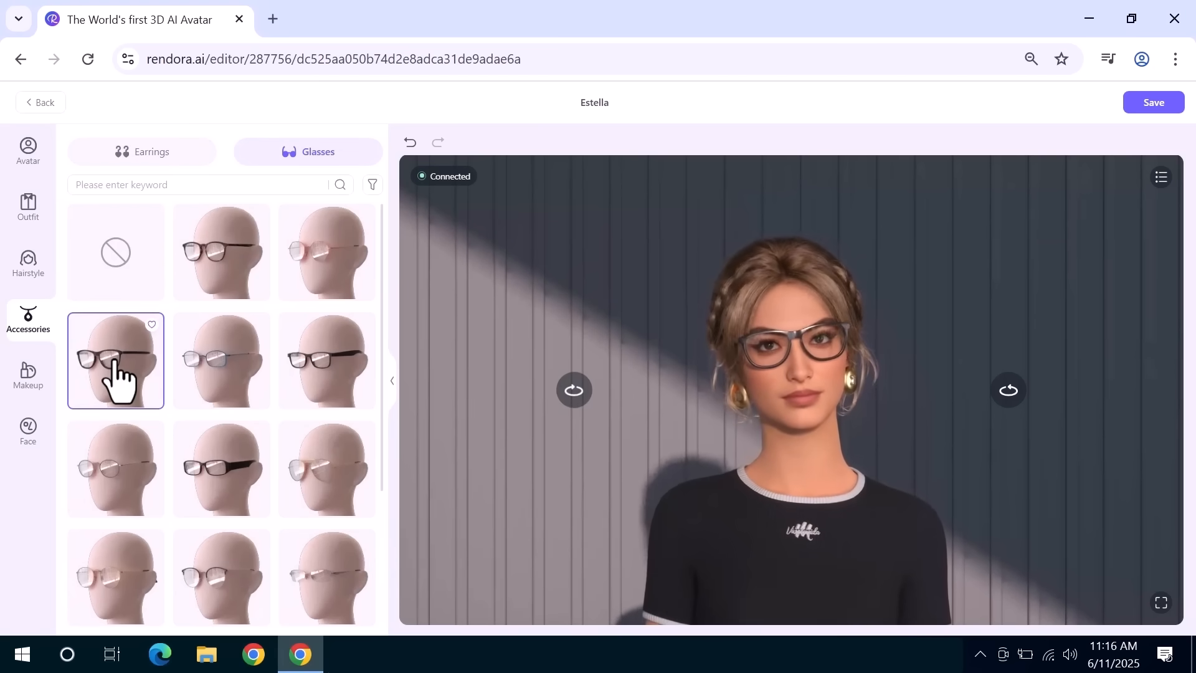
# Save the customized avatar to the project and generate the 3D video.
pyautogui.click(28, 429)
pyautogui.click(1153, 104)
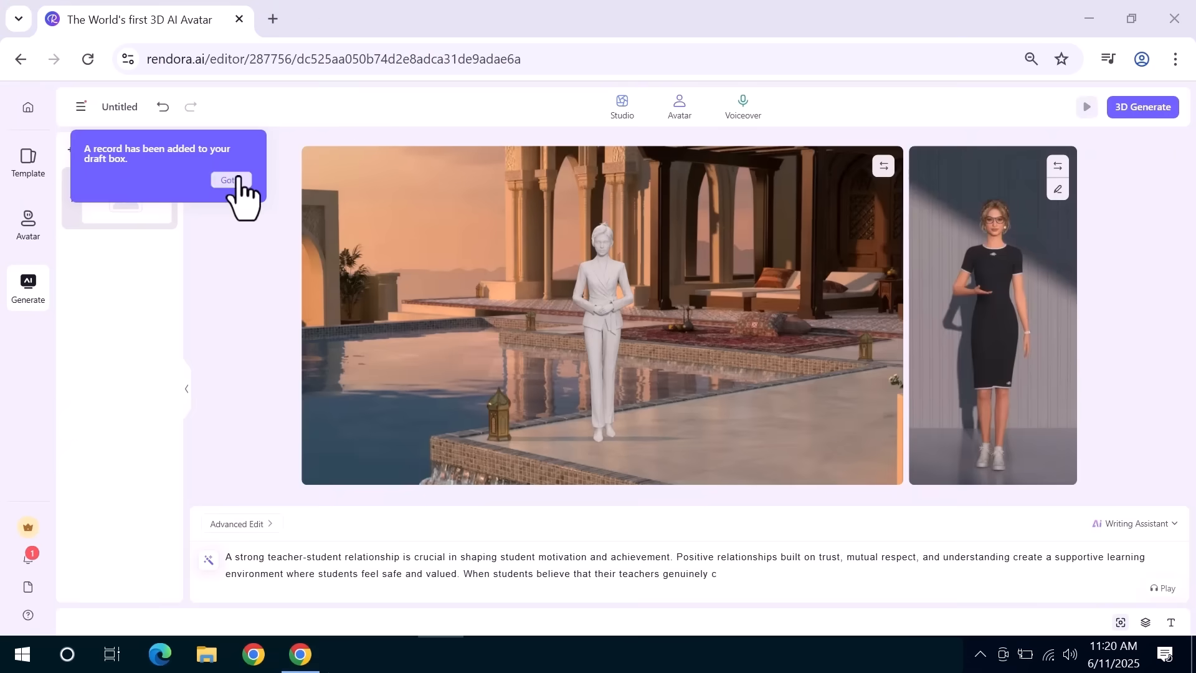
pyautogui.click(236, 180)
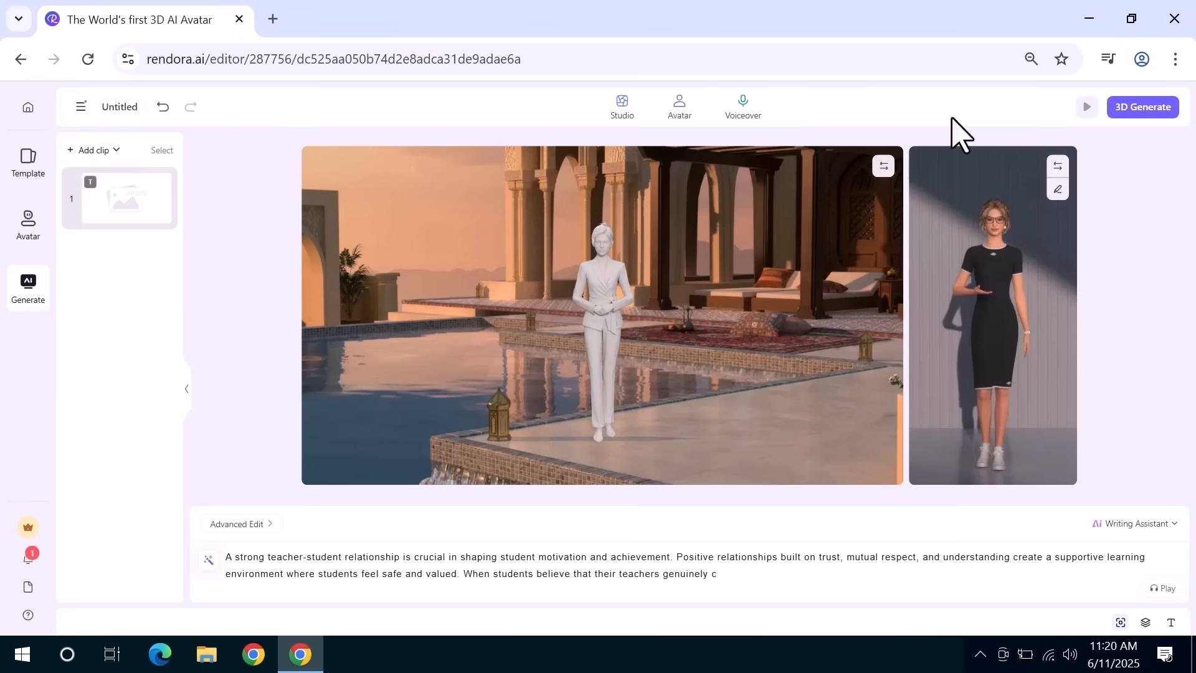
pyautogui.click(1144, 108)
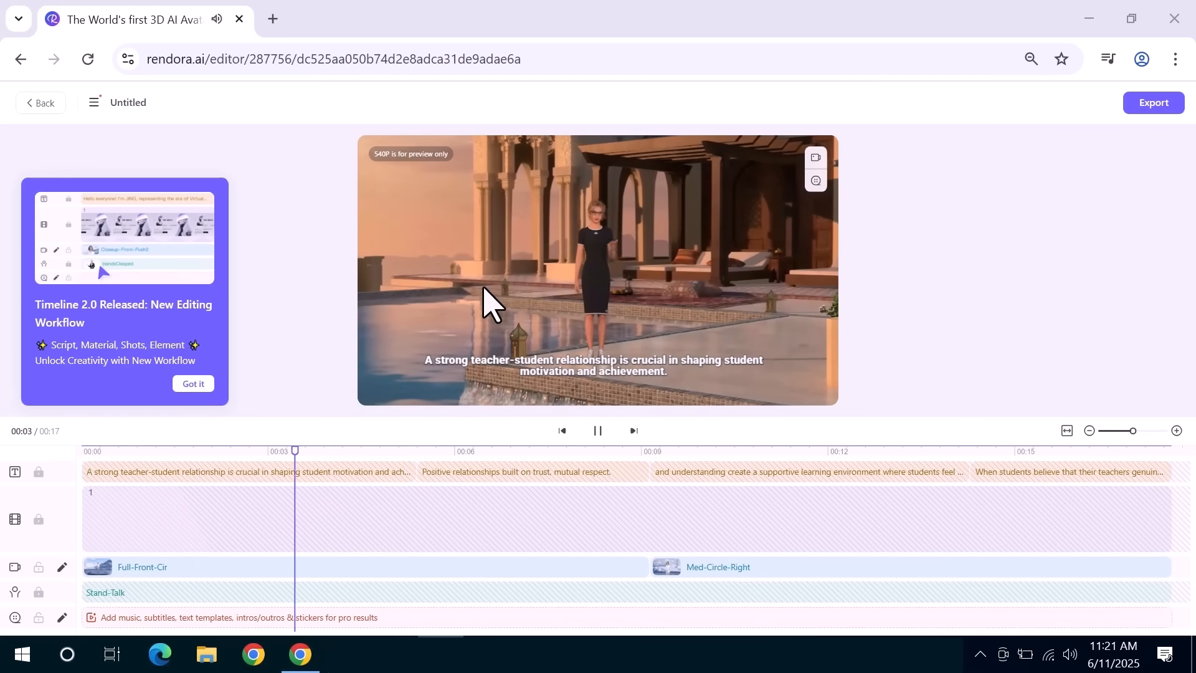
# Export the generated video to the workspace at 1080P resolution in mp4 format.
pyautogui.click(1150, 104)
pyautogui.click(745, 286)
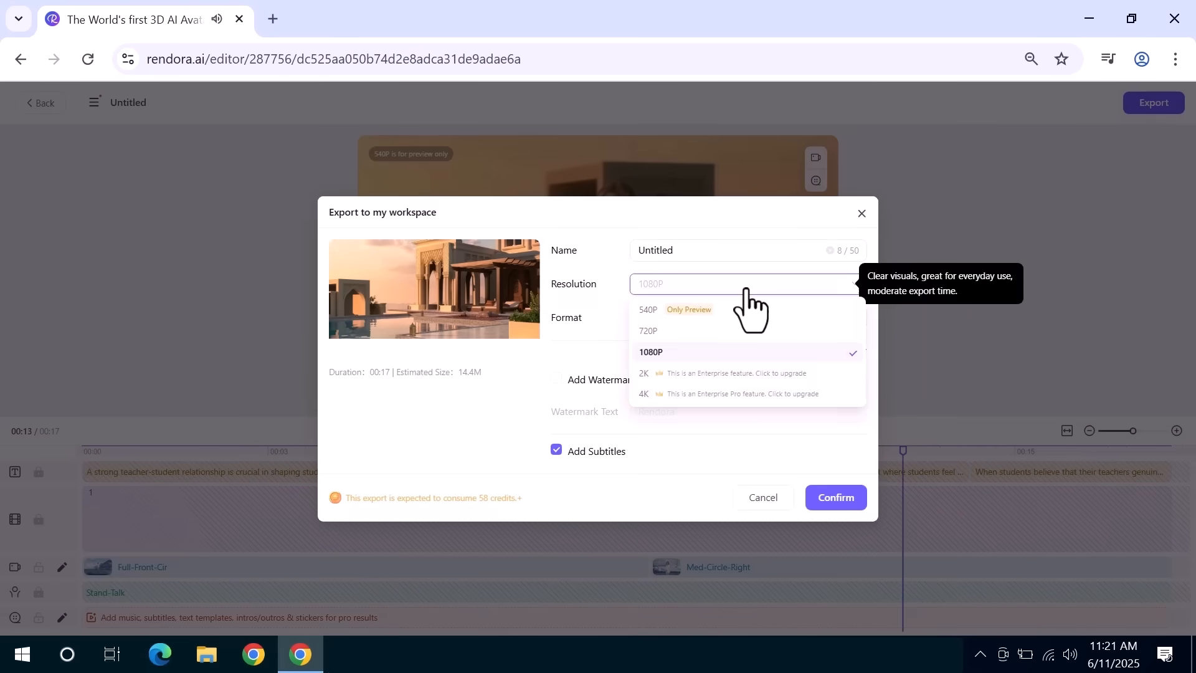
pyautogui.click(746, 289)
pyautogui.click(724, 317)
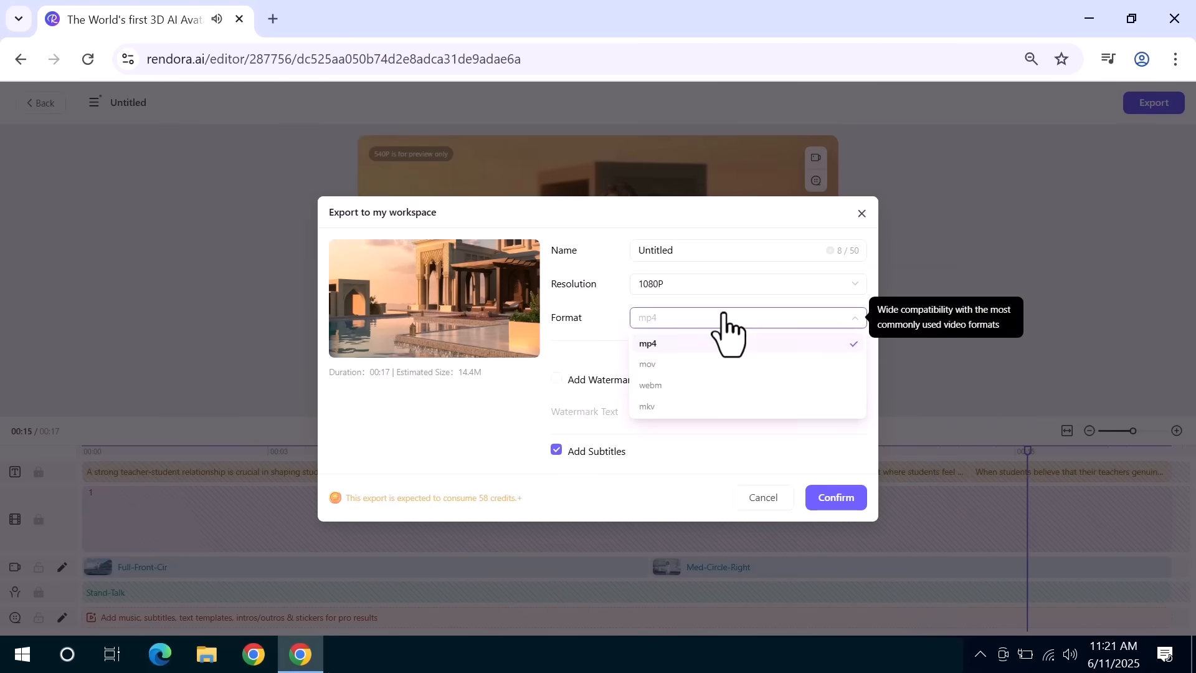
pyautogui.click(724, 318)
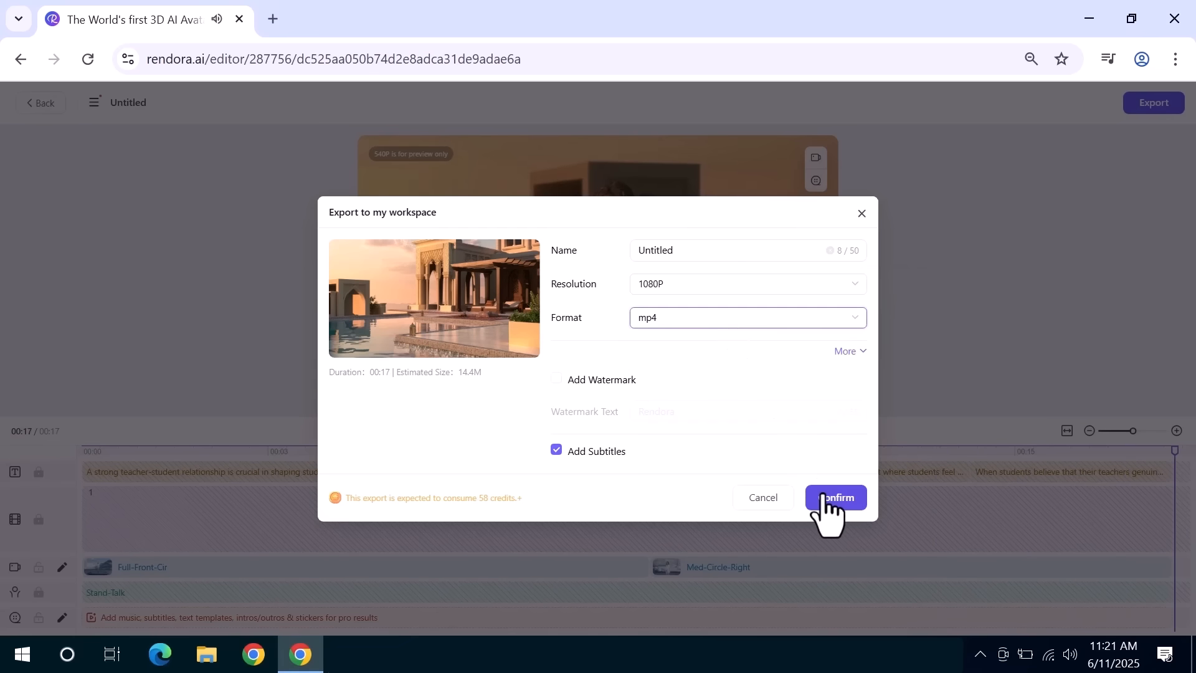
pyautogui.click(826, 502)
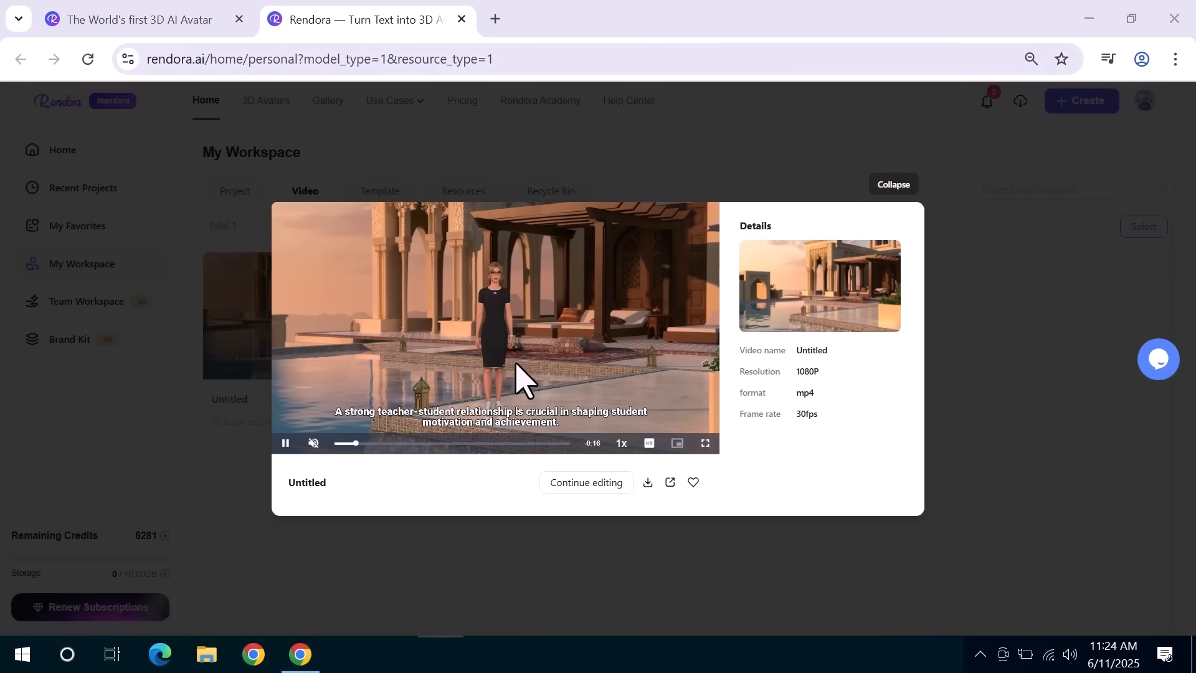
# Return to the home page and start a new project from the House Rental template.
pyautogui.click(59, 154)
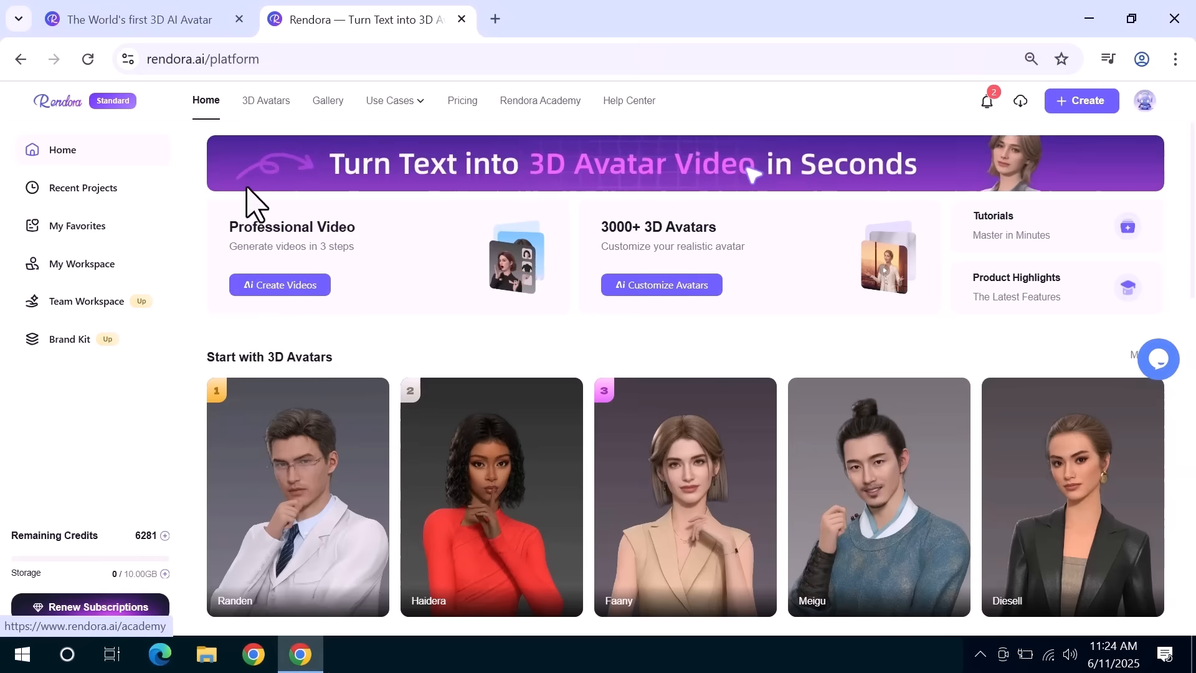
pyautogui.moveTo(1190, 267); pyautogui.dragTo(1188, 521)
pyautogui.click(779, 448)
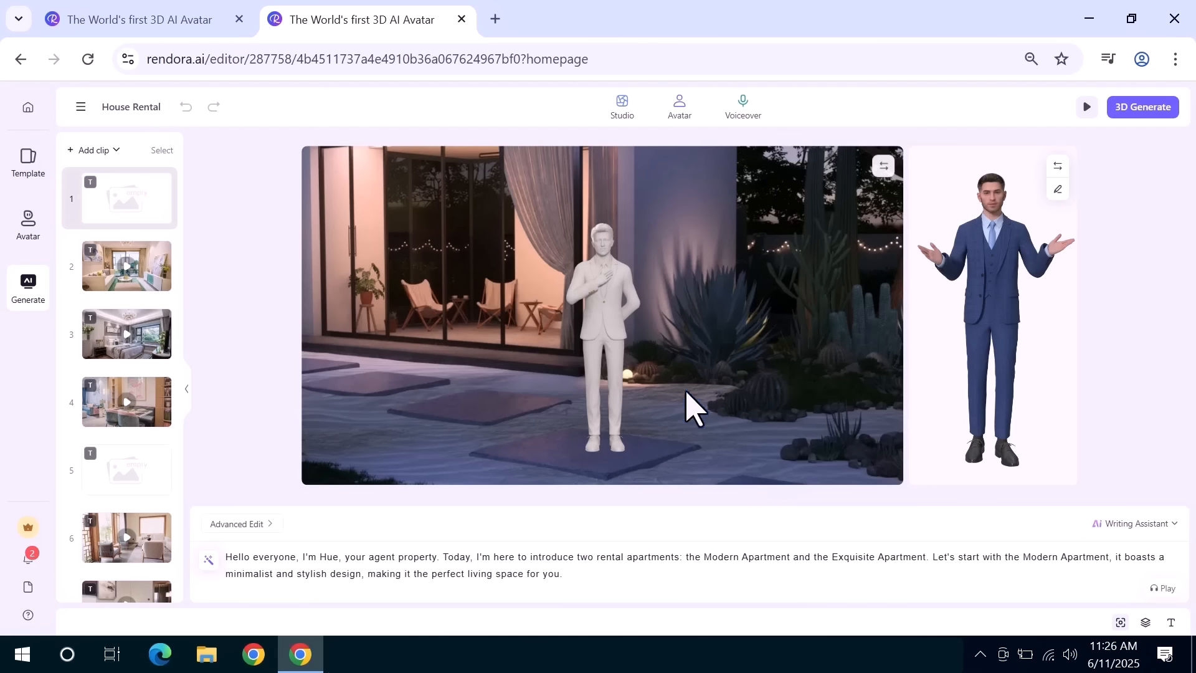
# Choose the Max voiceover, a middle-aged sunny teacher with an American accent, for the House Rental project.
pyautogui.click(622, 107)
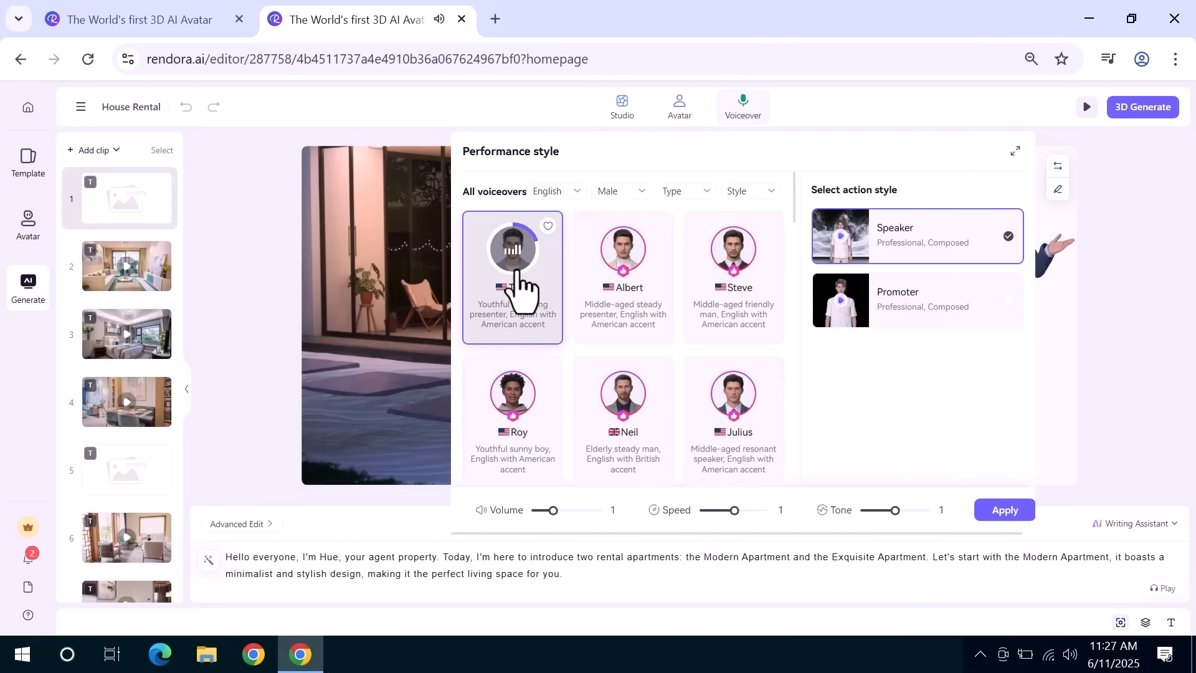
pyautogui.moveTo(861, 231)
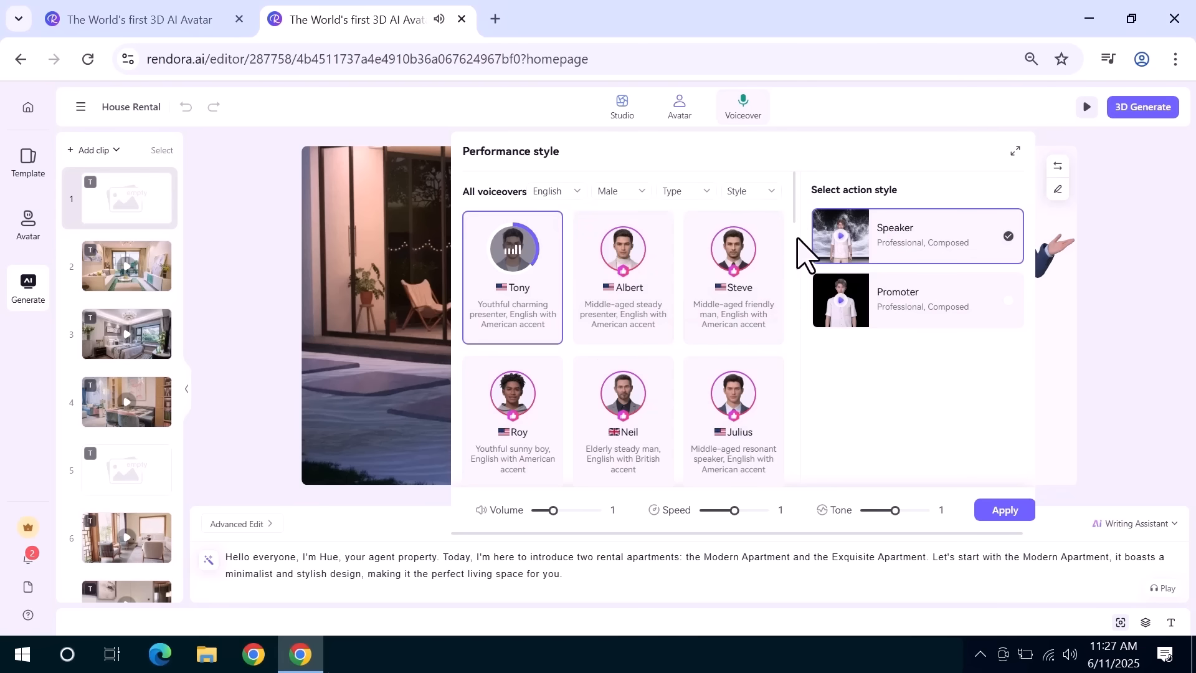
pyautogui.moveTo(794, 219); pyautogui.dragTo(796, 303)
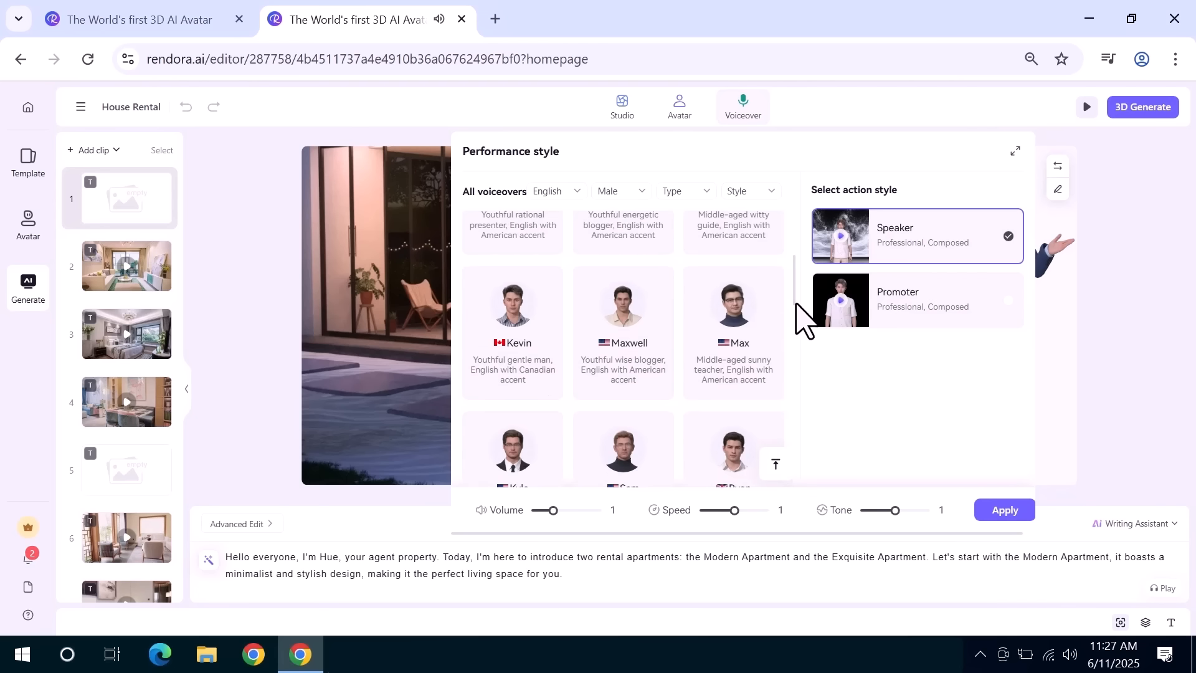
pyautogui.click(742, 314)
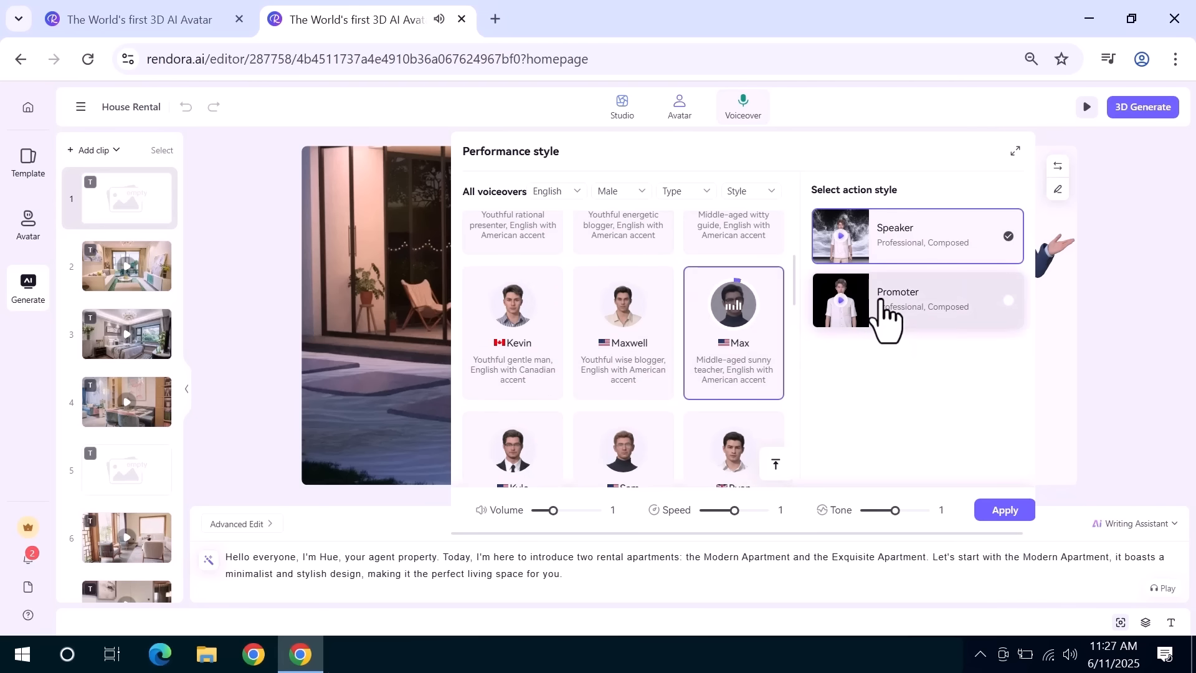
# Set the action style of the voiceover performance to Promoter.
pyautogui.moveTo(794, 291)
pyautogui.mouseDown()
pyautogui.moveTo(791, 315)
pyautogui.moveTo(794, 272)
pyautogui.mouseUp()
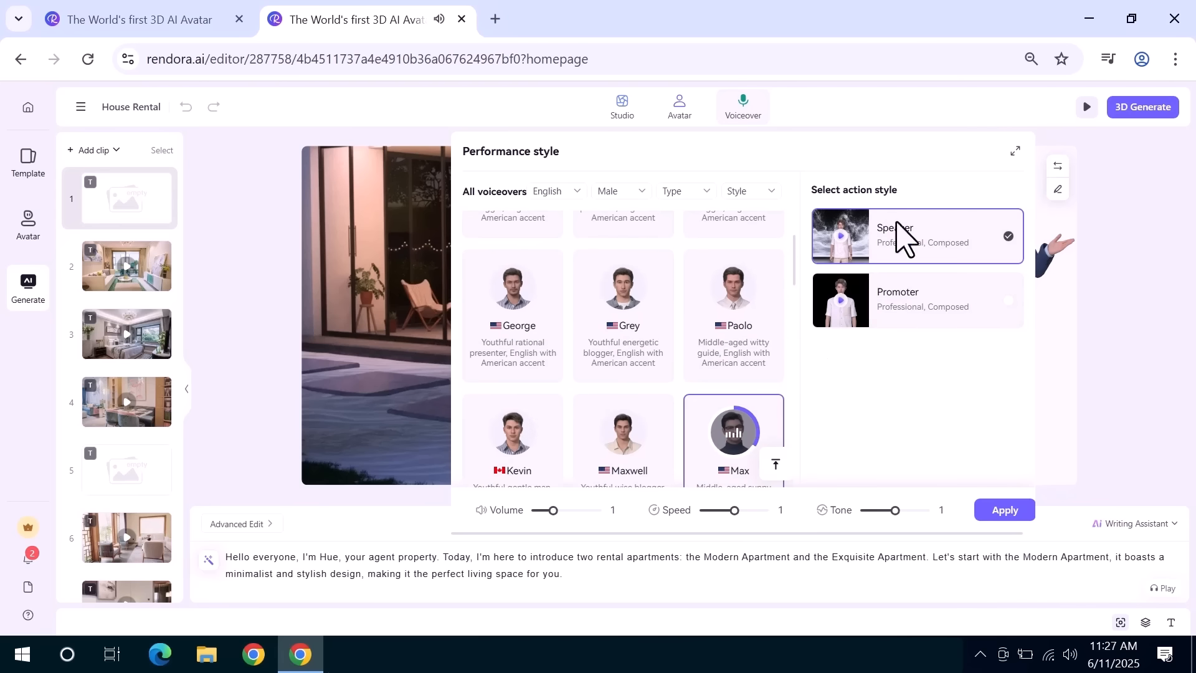
pyautogui.click(895, 303)
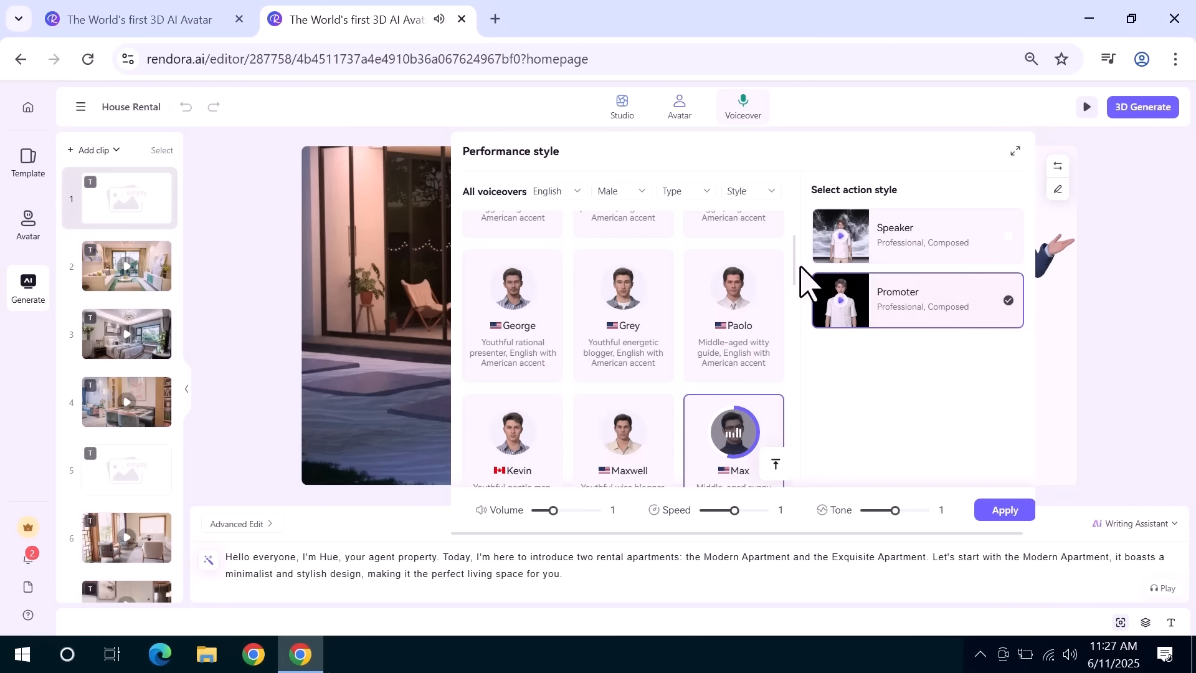
pyautogui.moveTo(793, 273)
pyautogui.mouseDown()
pyautogui.moveTo(794, 305)
pyautogui.moveTo(793, 252)
pyautogui.mouseUp()
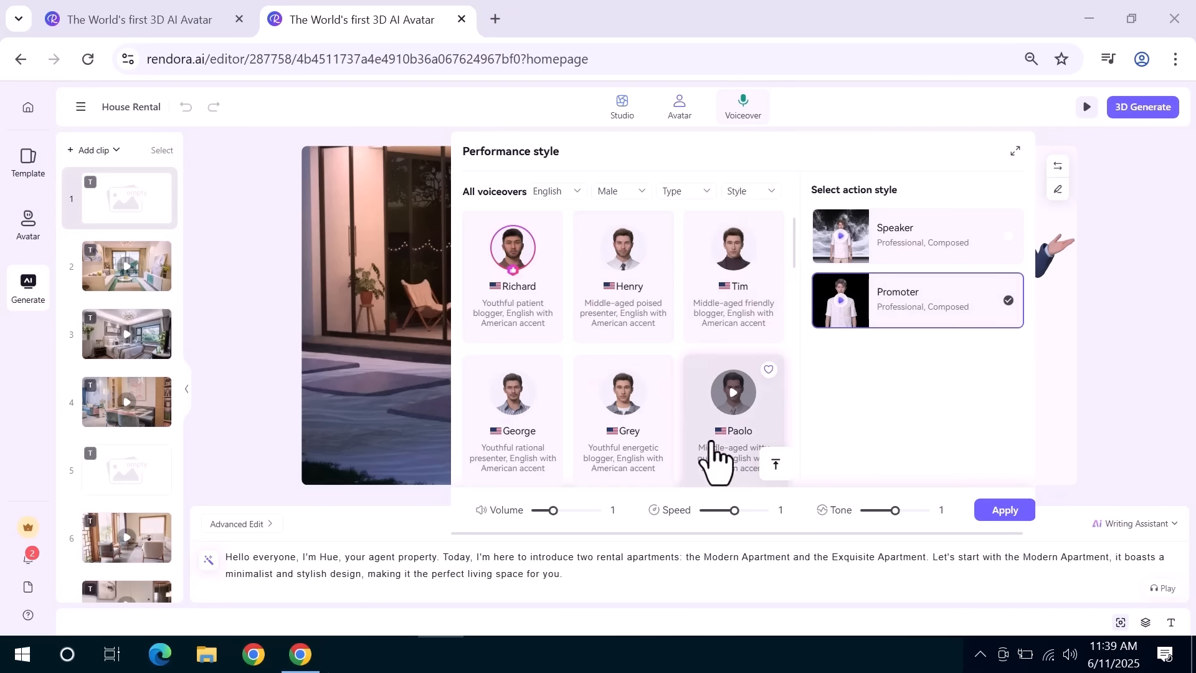
# Switch to the Tony voiceover, a youthful charming presenter with an American accent, and apply it to the House Rental project.
pyautogui.moveTo(794, 258); pyautogui.dragTo(794, 219)
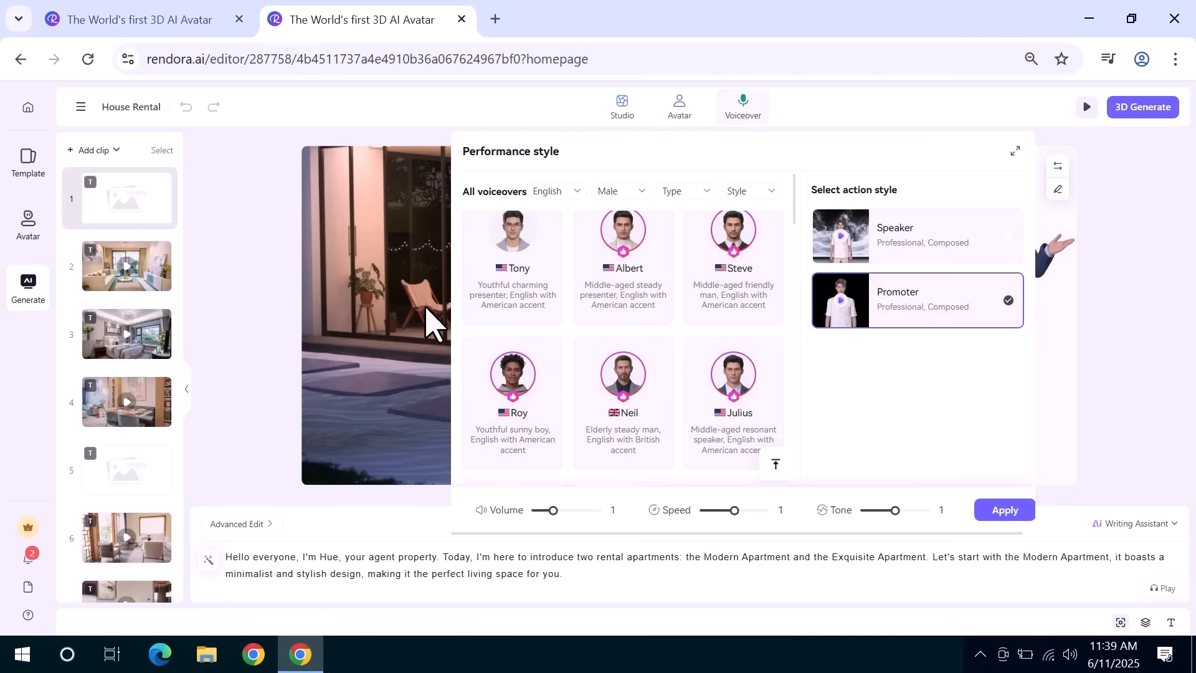
pyautogui.click(498, 281)
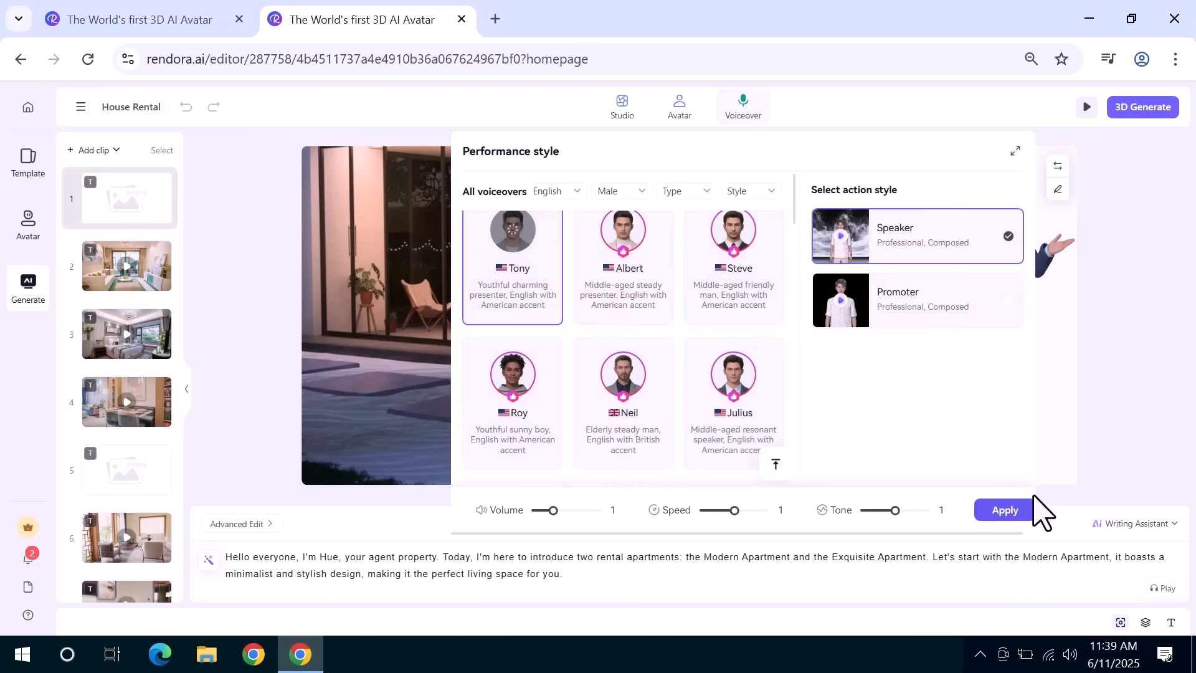
pyautogui.click(1005, 509)
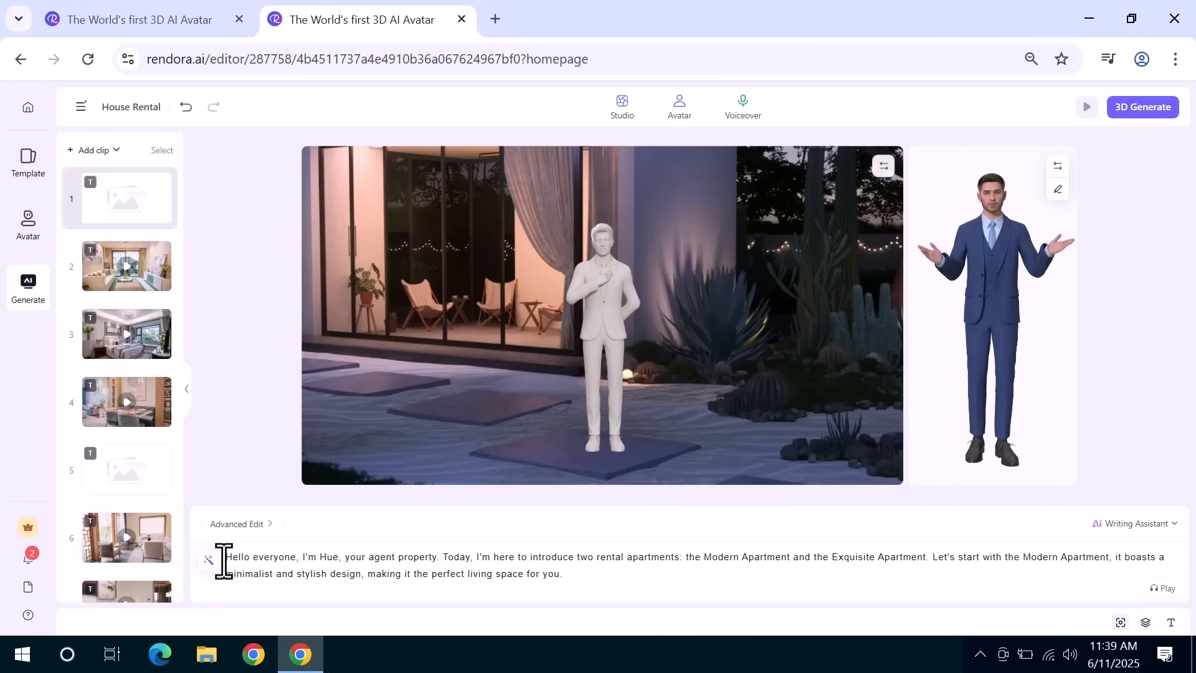
# Review the first clip's script and generate the 3D video of the House Rental project.
pyautogui.moveTo(225, 560); pyautogui.dragTo(531, 584)
pyautogui.click(583, 581)
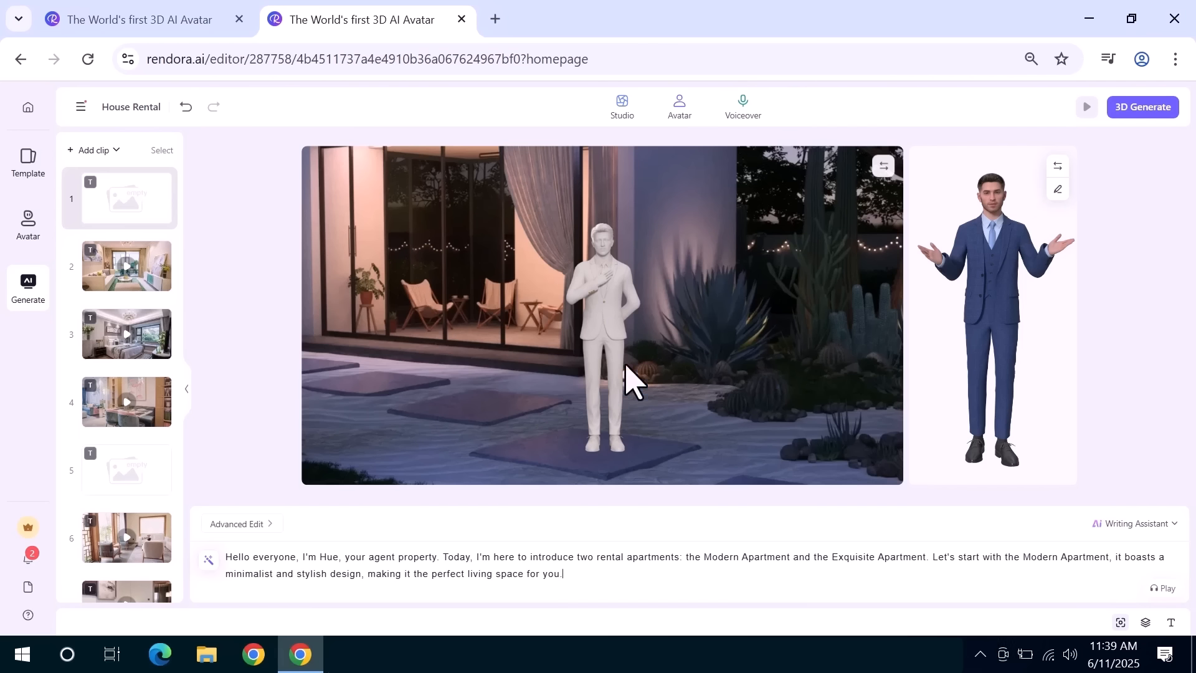
pyautogui.click(1154, 116)
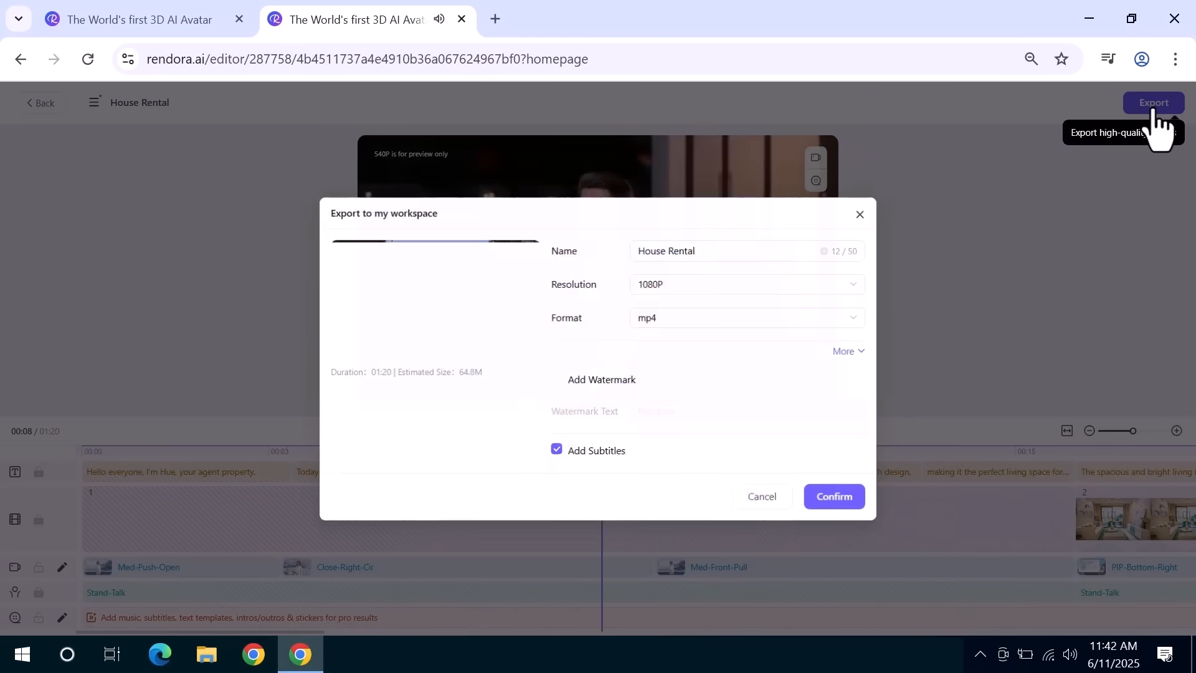
# Export the House Rental video to the workspace at 1080P resolution in mp4 format with subtitles.
pyautogui.click(1153, 109)
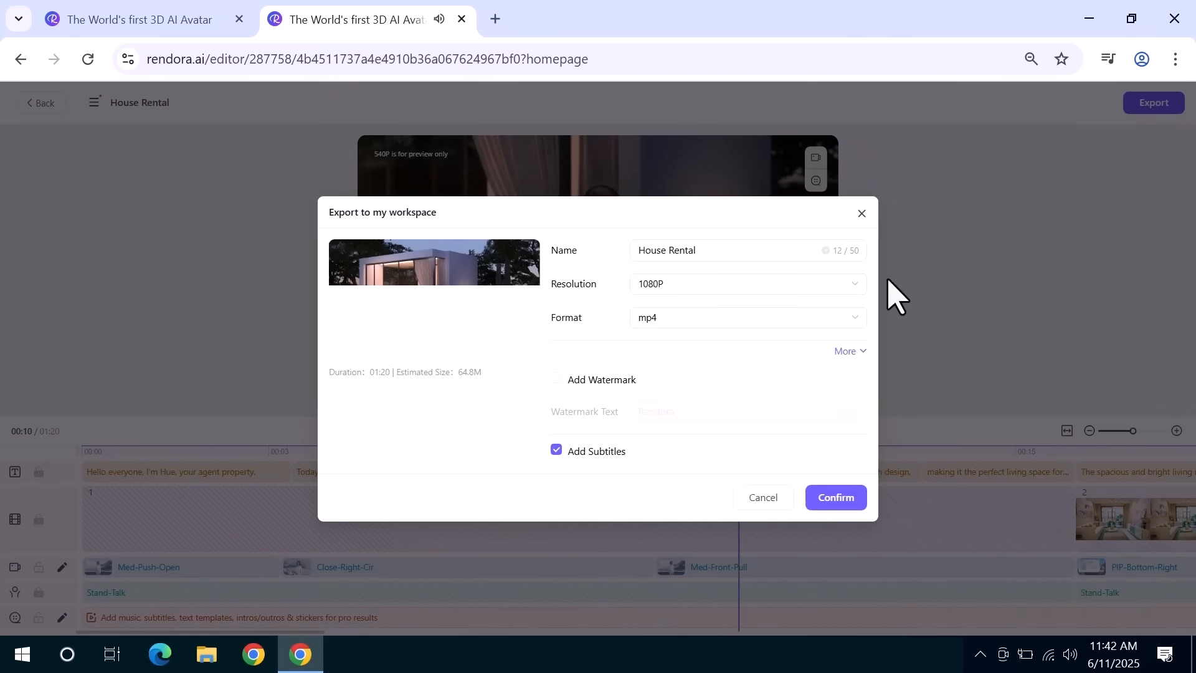
pyautogui.click(842, 286)
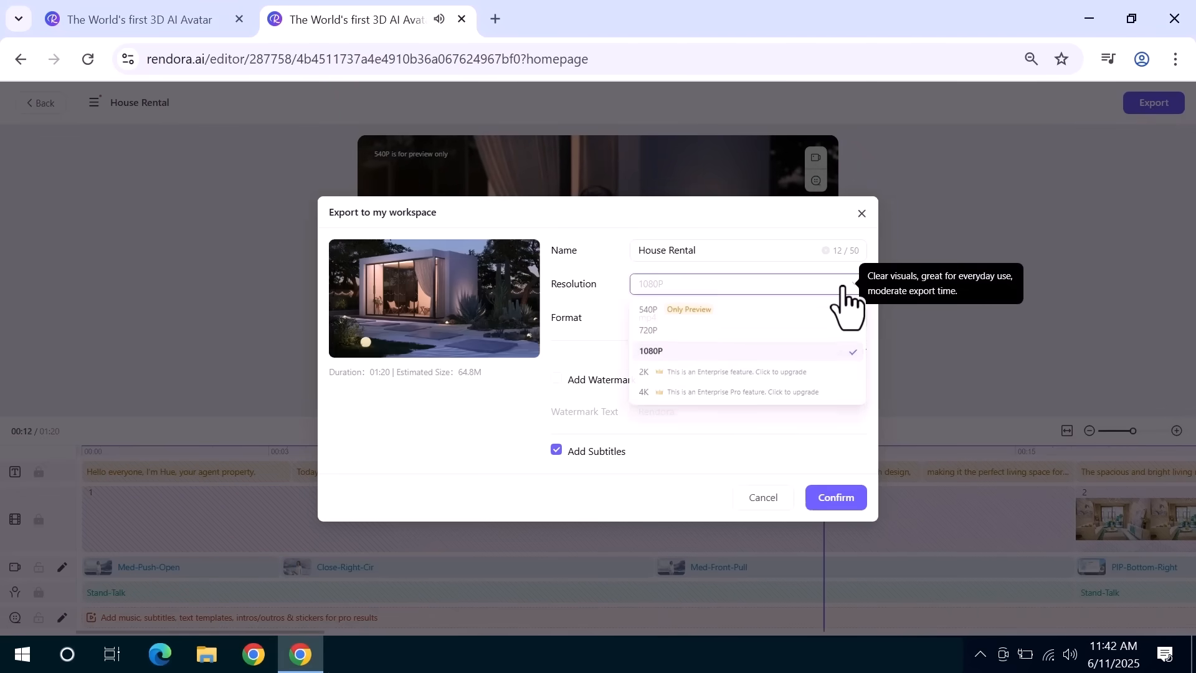
pyautogui.click(806, 352)
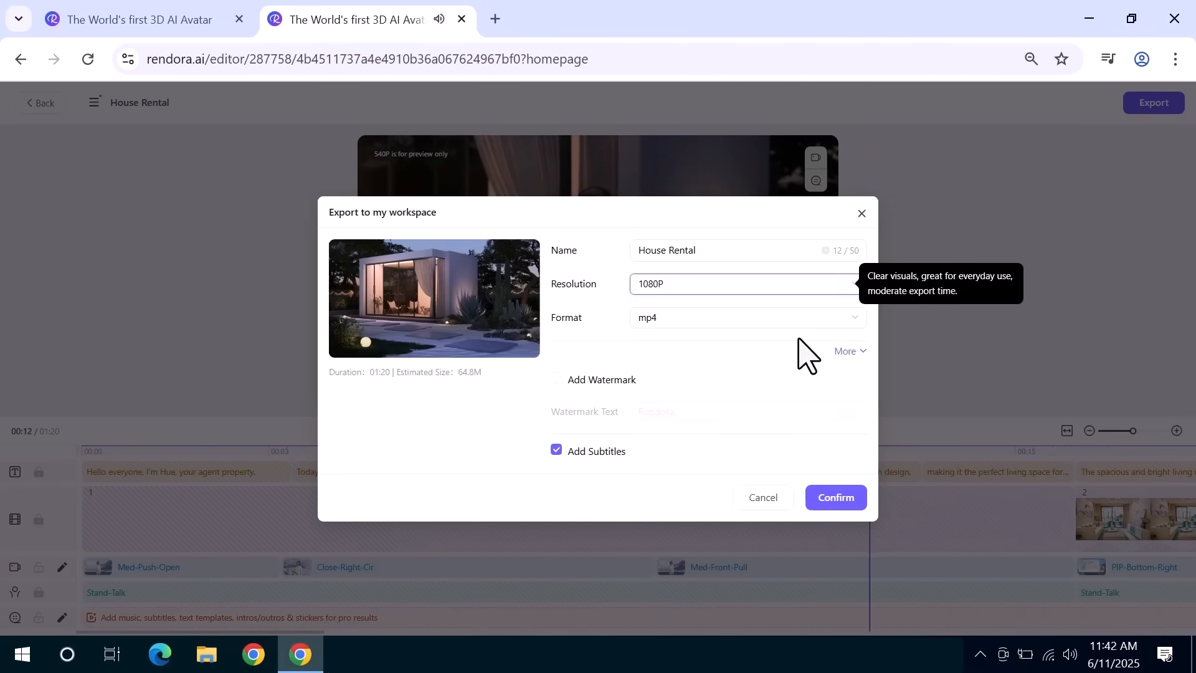
pyautogui.click(830, 498)
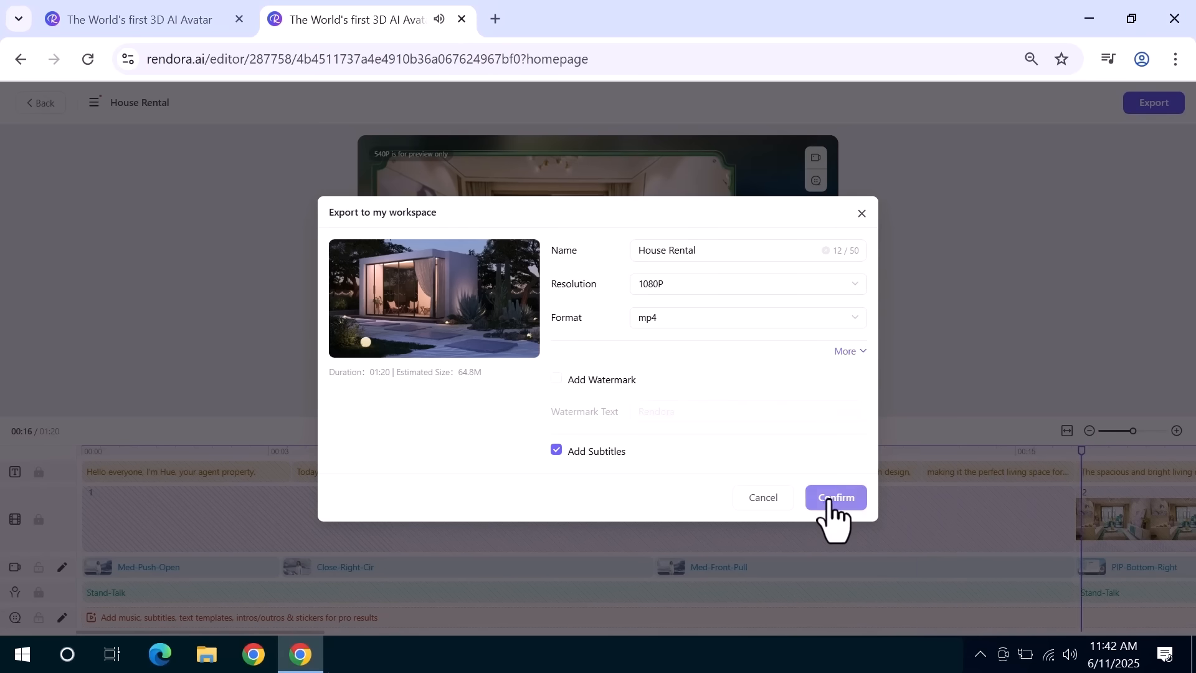